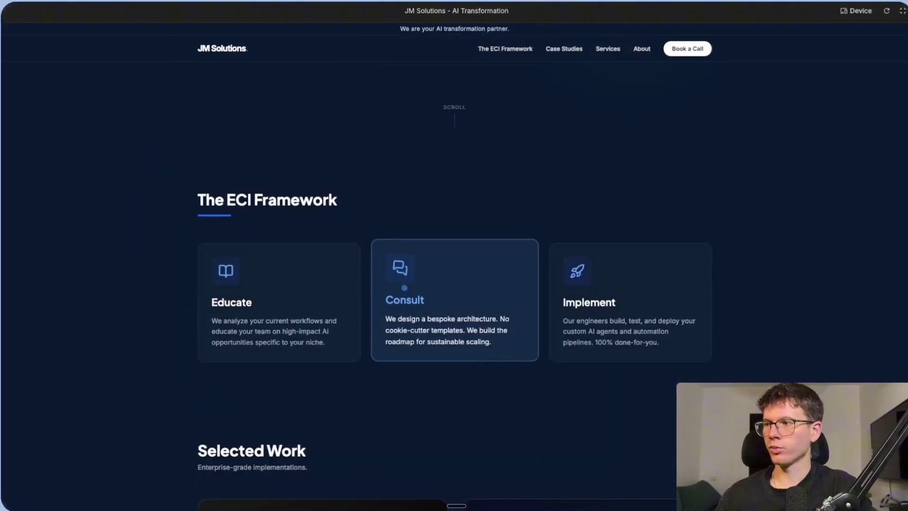
# - Scroll the Gemini 3 page past the Models cards to the Capabilities carousel's Learn anything card
pyautogui.scroll(-15, 404, 287)
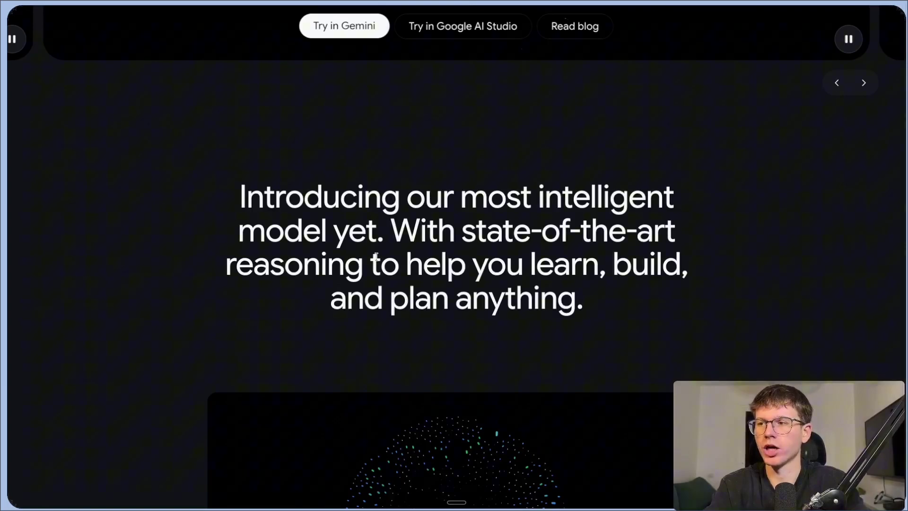
pyautogui.moveTo(375, 256); pyautogui.dragTo(594, 298)
pyautogui.click(594, 300)
pyautogui.scroll(-5, 595, 301)
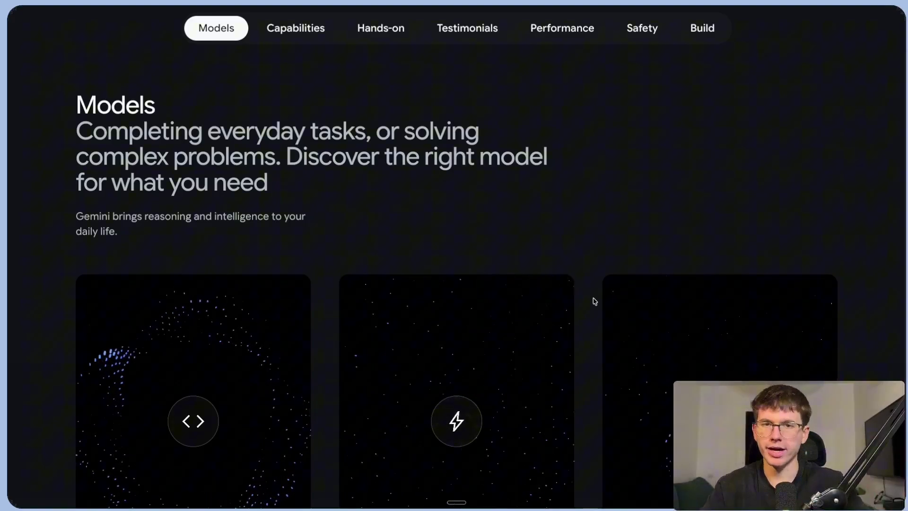
pyautogui.scroll(-4, 594, 301)
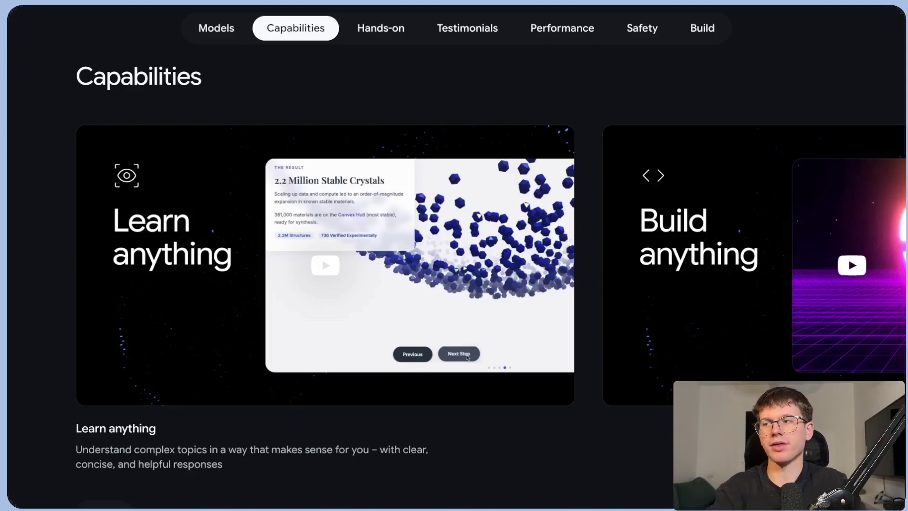
# - Watch and close the Learn anything demo, then play the Build anything demo video
pyautogui.click(324, 263)
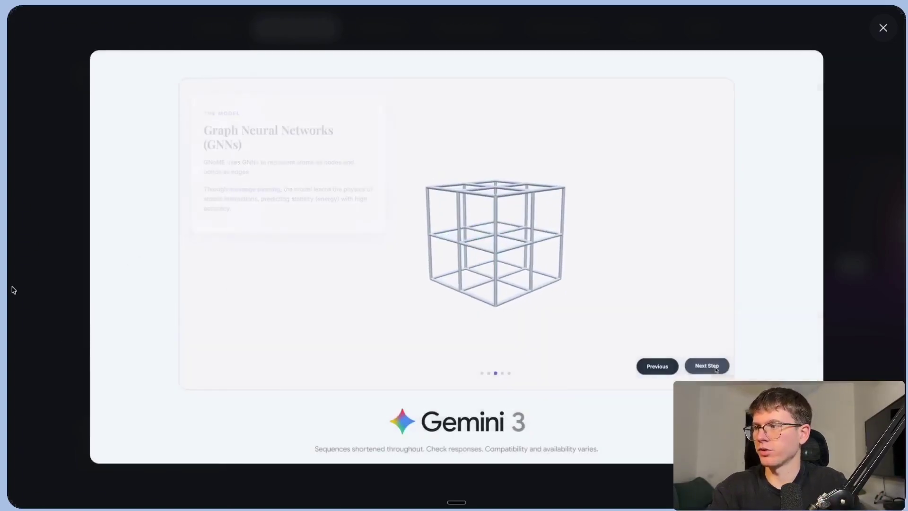
pyautogui.click(45, 288)
pyautogui.click(286, 293)
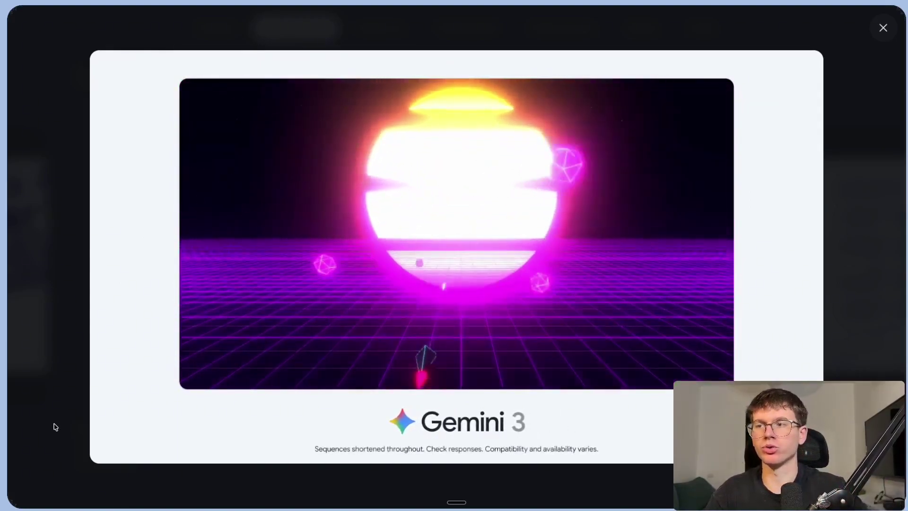
# - Close the Build anything demo and play the Plan anything demo video
pyautogui.click(566, 471)
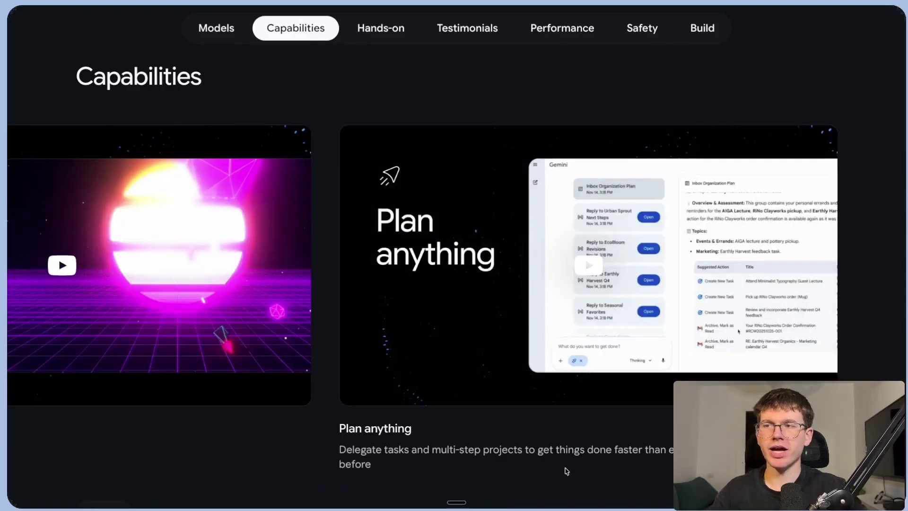
pyautogui.click(573, 280)
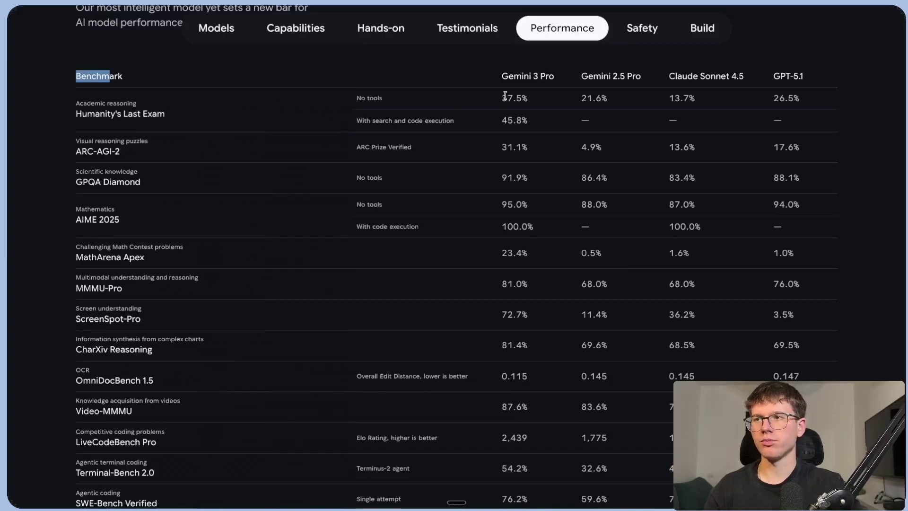
# - Scroll through the benchmark table to Try Gemini and open Google AI Studio in a new tab
pyautogui.click(505, 96)
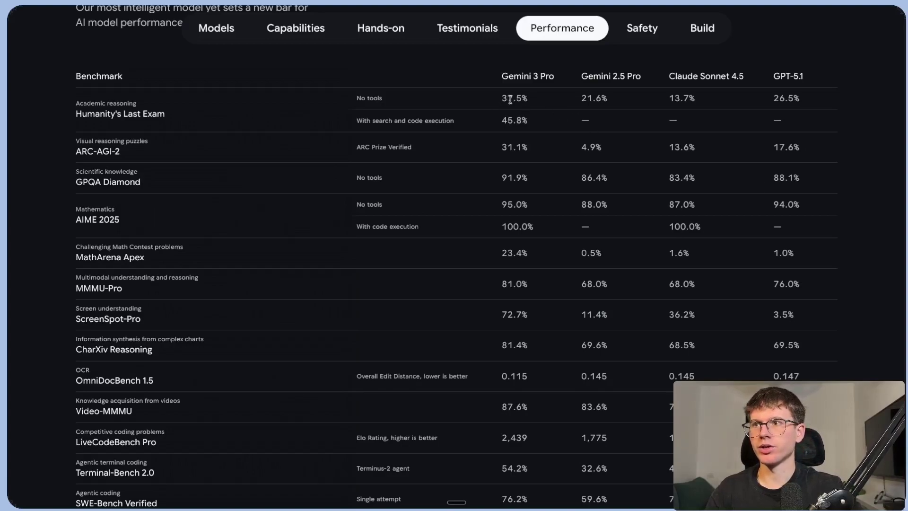
pyautogui.scroll(-2, 166, 183)
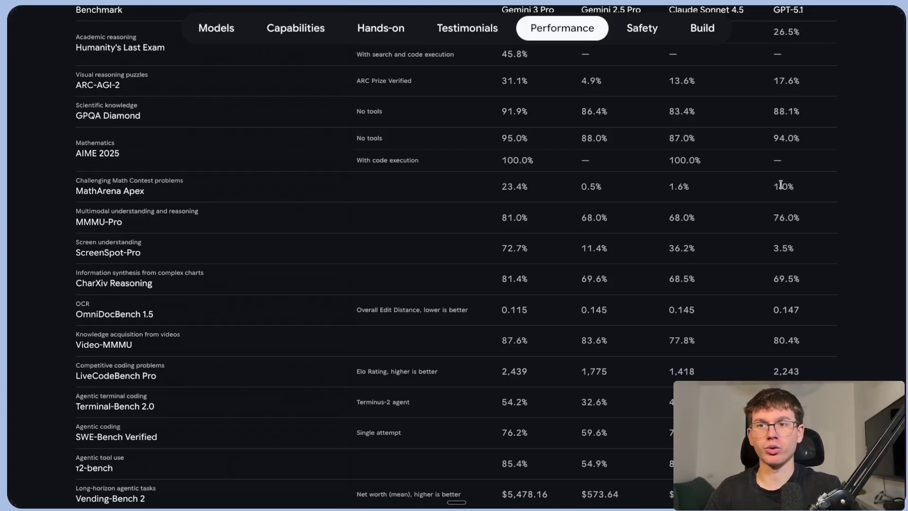
pyautogui.scroll(-1, 501, 205)
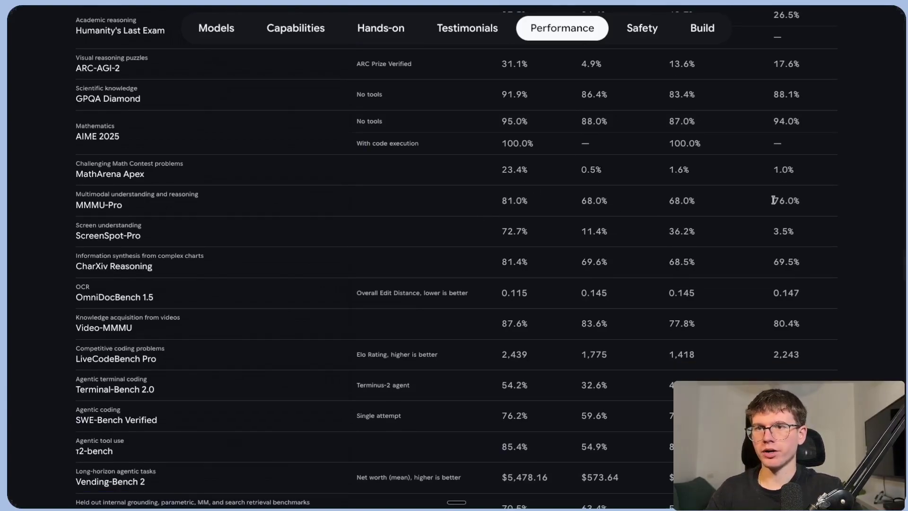
pyautogui.scroll(-7, 564, 237)
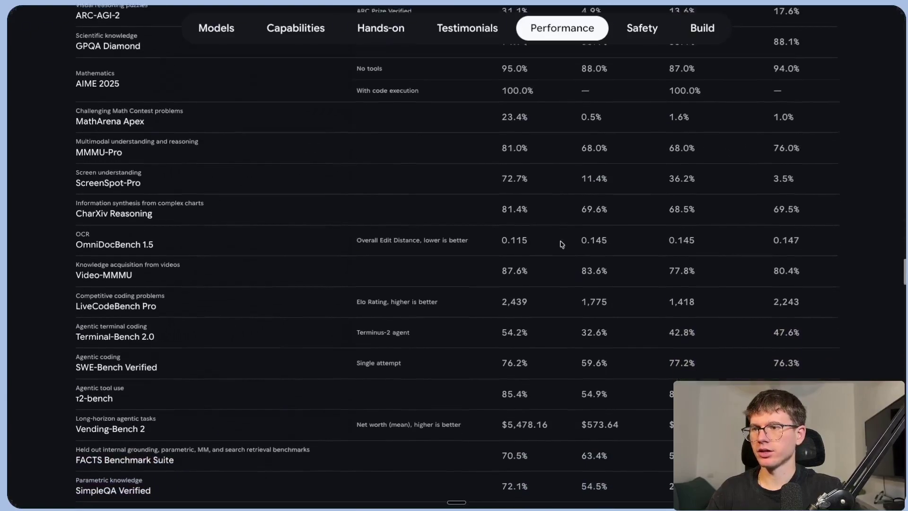
pyautogui.scroll(-3, 562, 244)
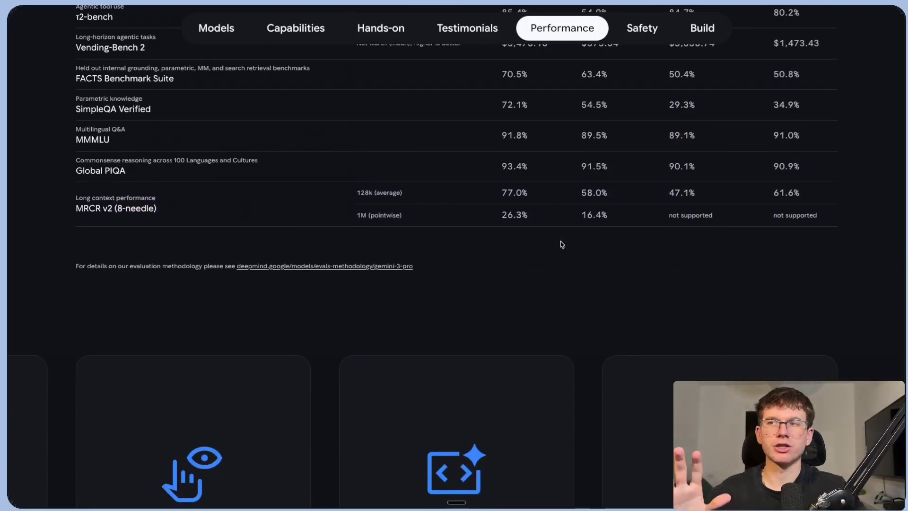
pyautogui.scroll(-12, 595, 227)
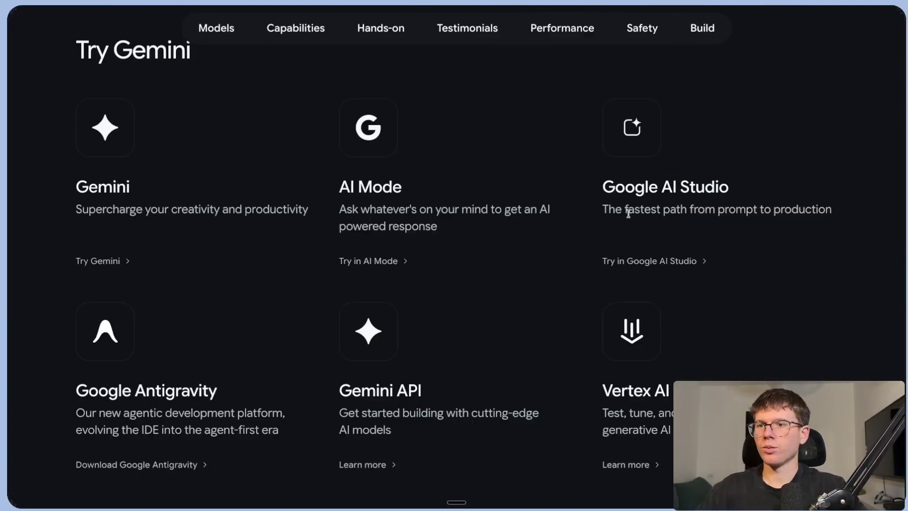
pyautogui.scroll(1, 312, 123)
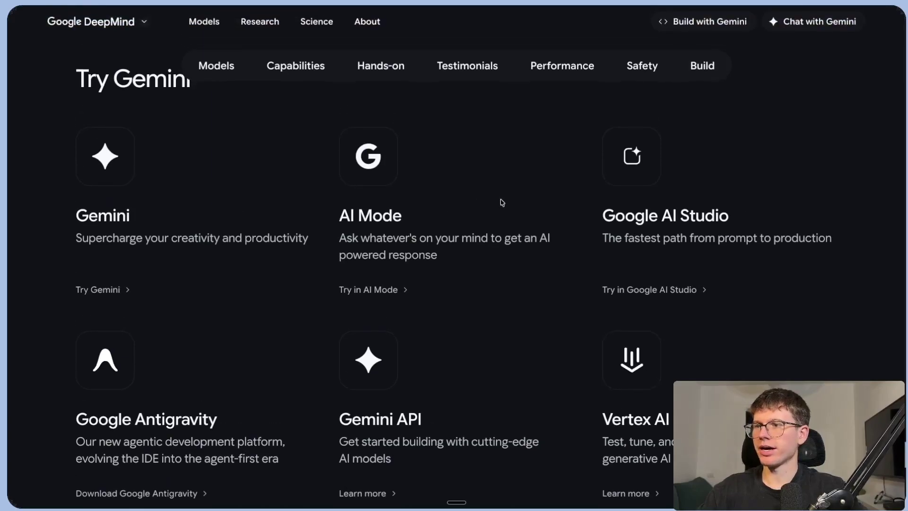
pyautogui.scroll(-1, 502, 202)
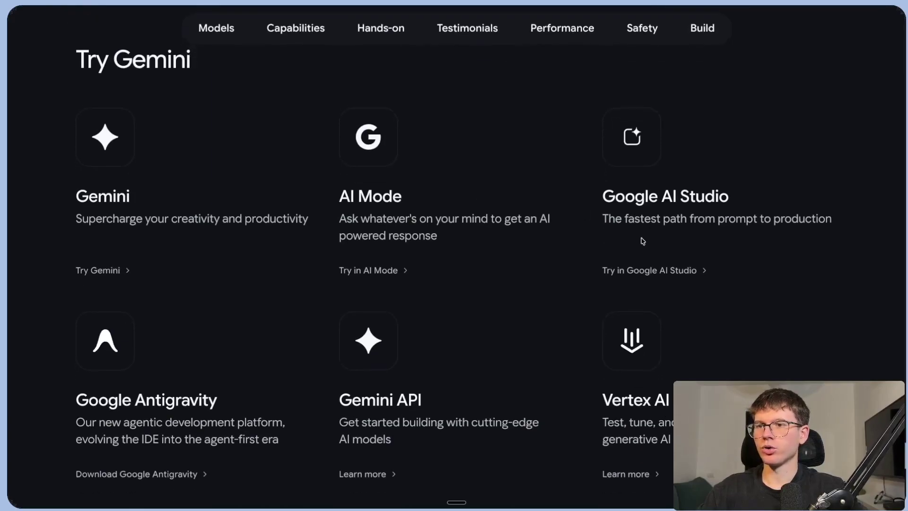
pyautogui.click(683, 270)
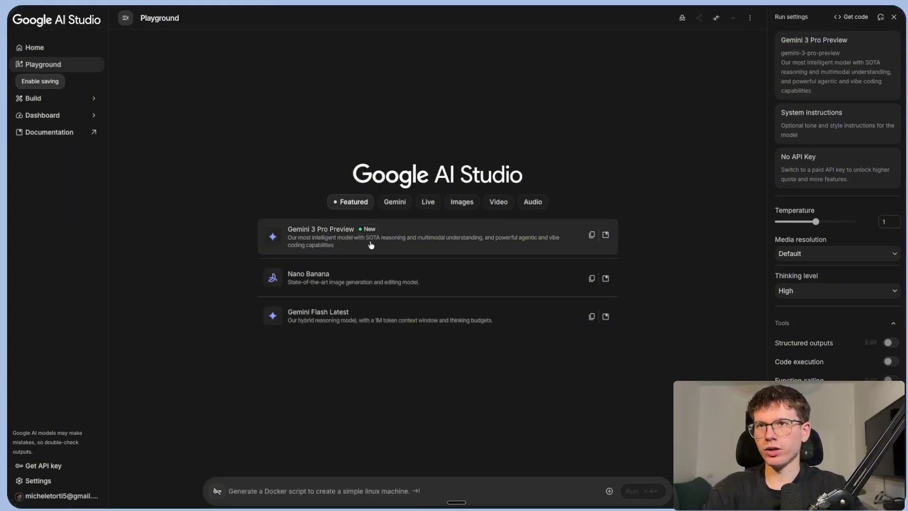
# - Toggle the Run settings panel, then browse the Build gallery to the Lumina Festival example app
pyautogui.click(893, 18)
pyautogui.click(893, 18)
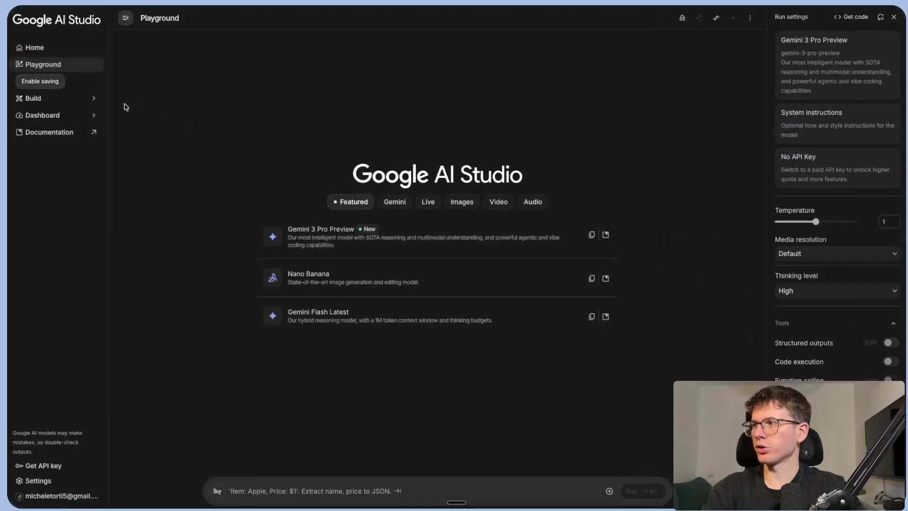
pyautogui.click(33, 98)
pyautogui.scroll(-1, 392, 251)
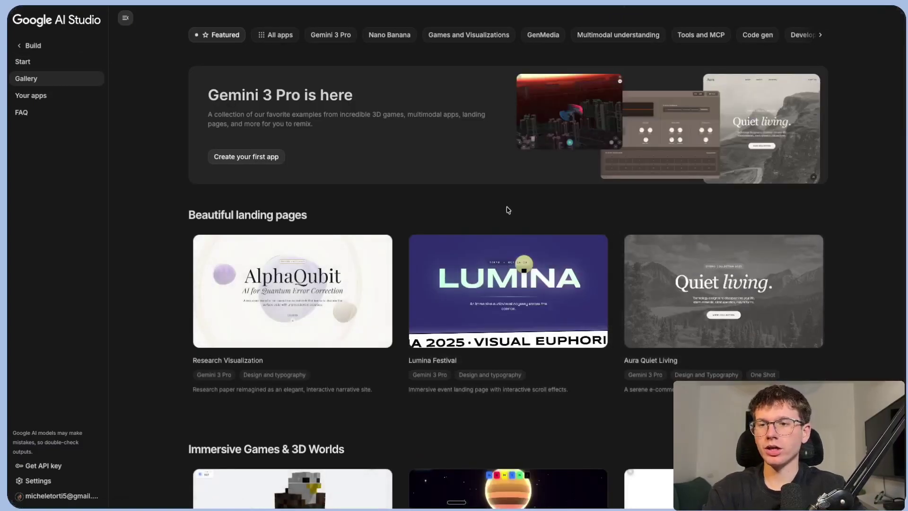
pyautogui.scroll(-3, 508, 210)
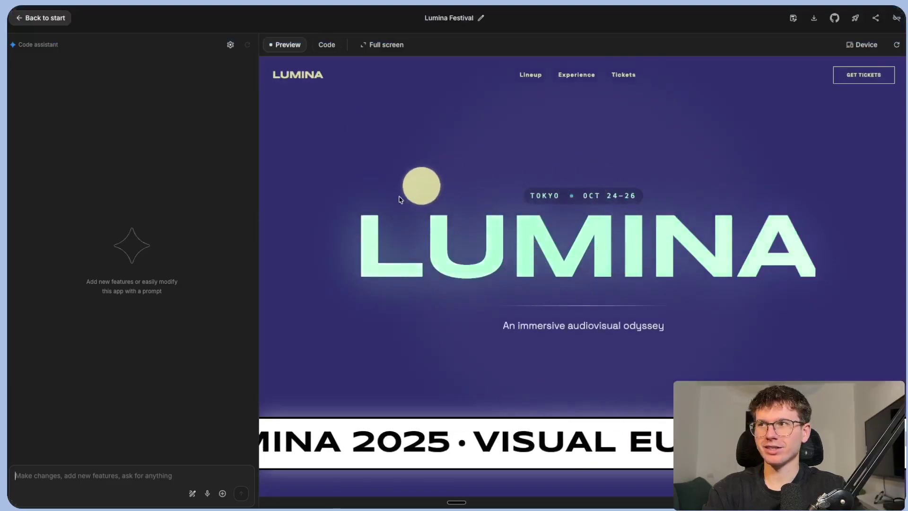
# - Browse the Lumina Festival preview full screen, then return to the gallery's Immersive Games & 3D Worlds section
pyautogui.scroll(-1, 529, 253)
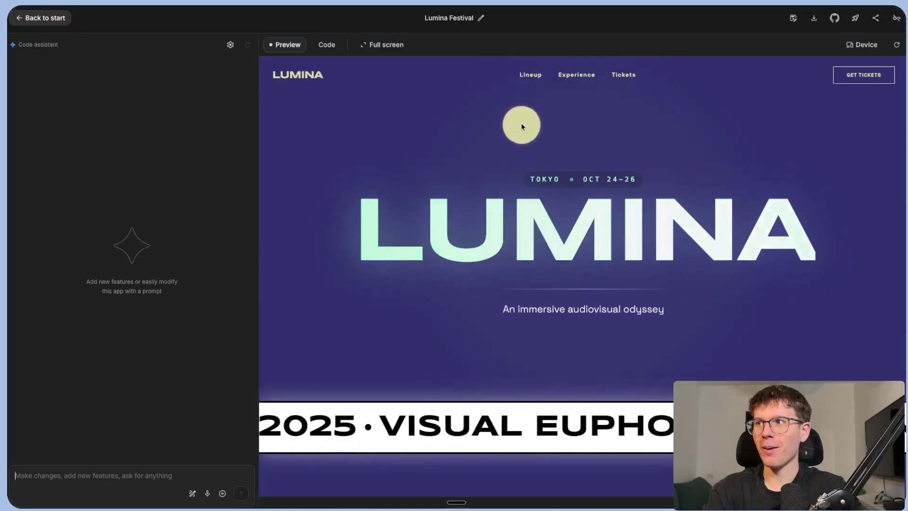
pyautogui.click(371, 43)
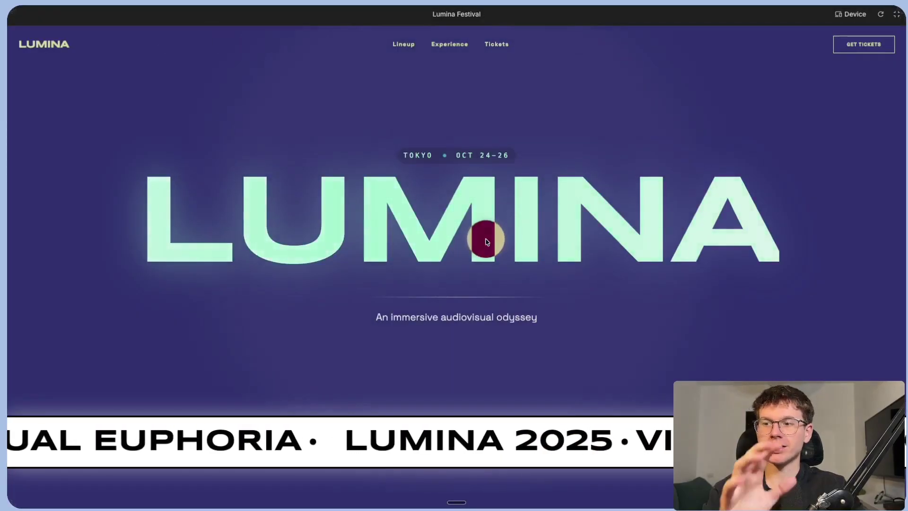
pyautogui.scroll(-10, 485, 242)
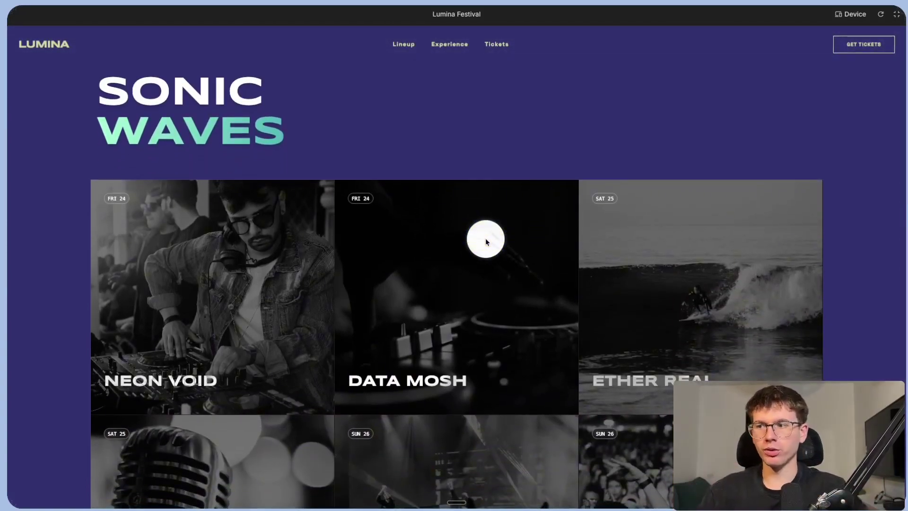
pyautogui.scroll(-1, 484, 239)
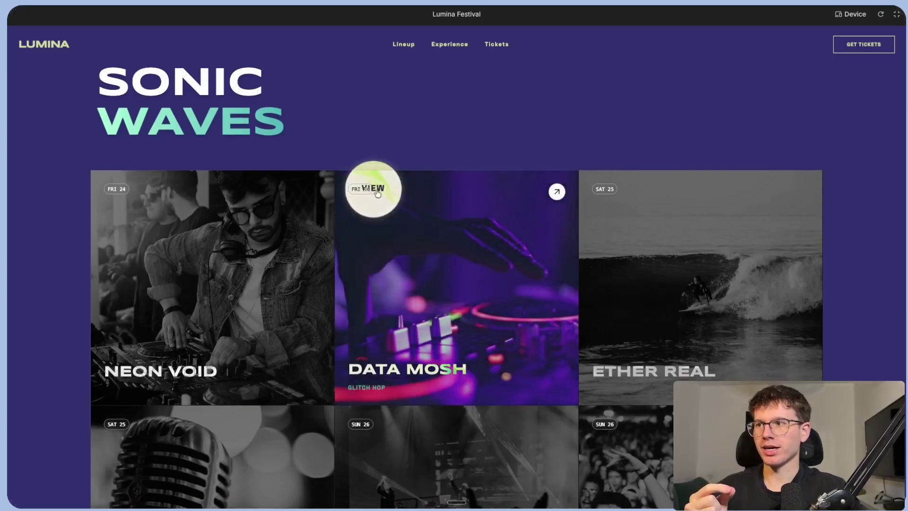
pyautogui.scroll(-10, 422, 239)
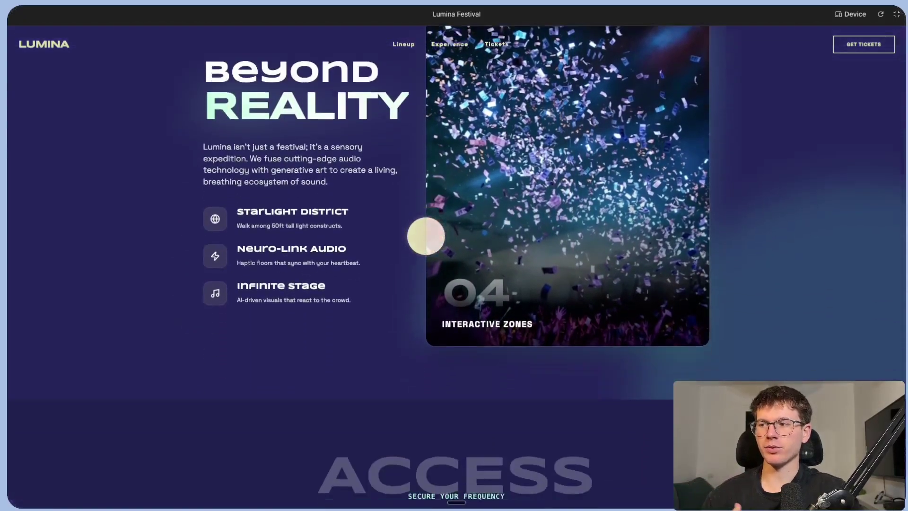
pyautogui.scroll(-8, 426, 236)
pyautogui.scroll(20, 426, 236)
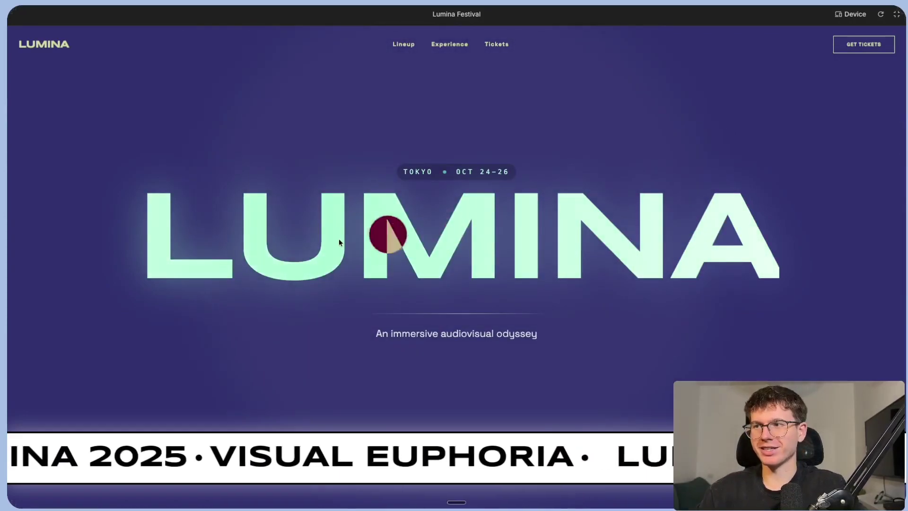
pyautogui.scroll(-5, 508, 253)
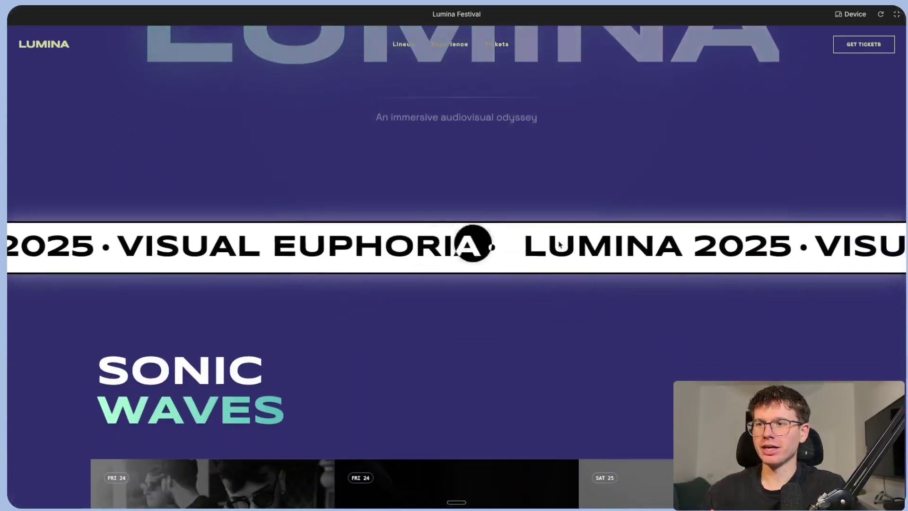
pyautogui.scroll(5, 470, 245)
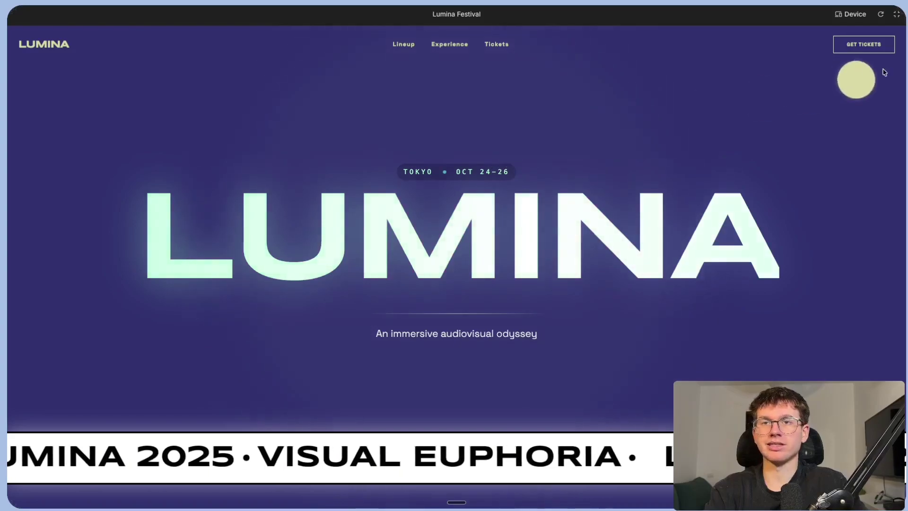
pyautogui.click(896, 14)
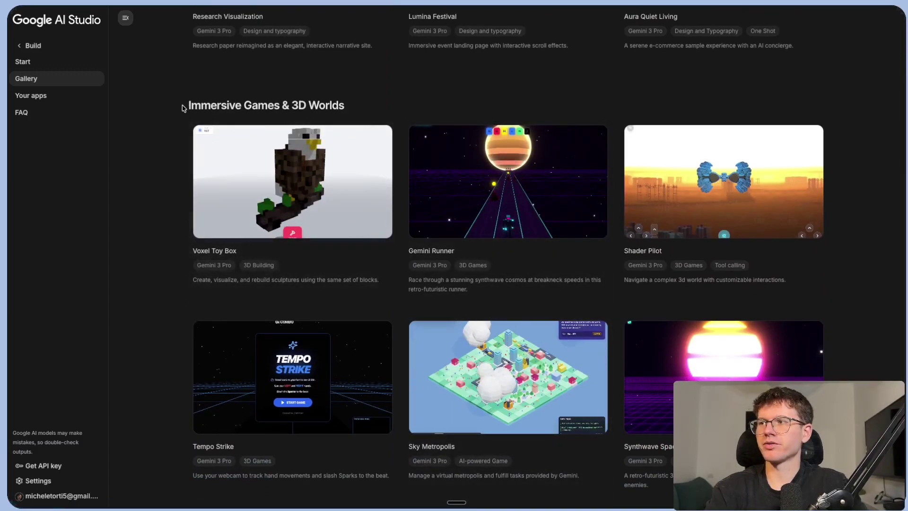
# - Open the Voxel Toy Box demo in a new browser tab and switch to it
pyautogui.moveTo(183, 109); pyautogui.dragTo(371, 108)
pyautogui.click(402, 103)
pyautogui.rightClick(293, 184)
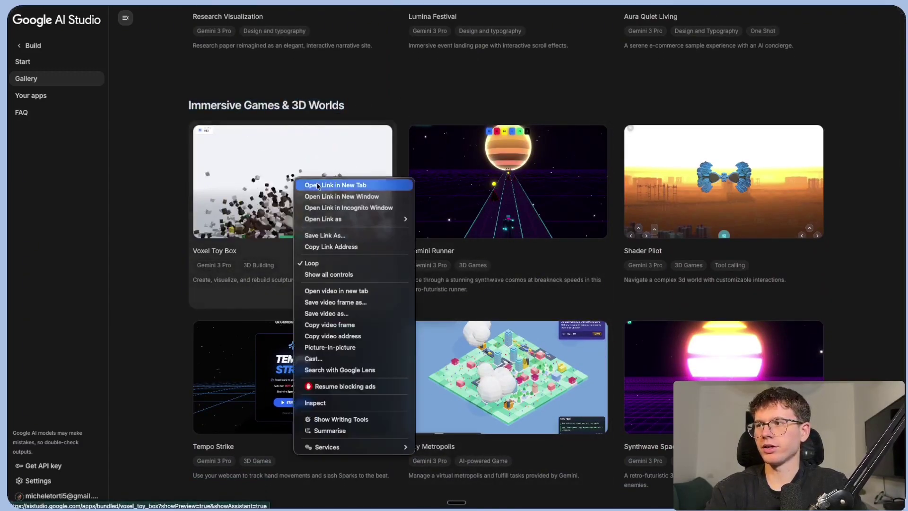
pyautogui.click(327, 182)
pyautogui.click(502, 28)
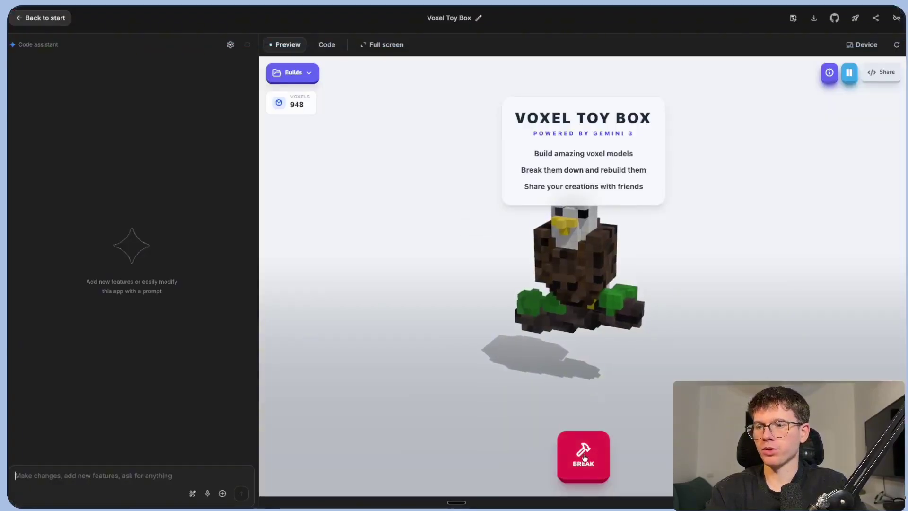
# - Smash the voxel eagle and rebuild it twice, then return to the gallery tab
pyautogui.click(583, 460)
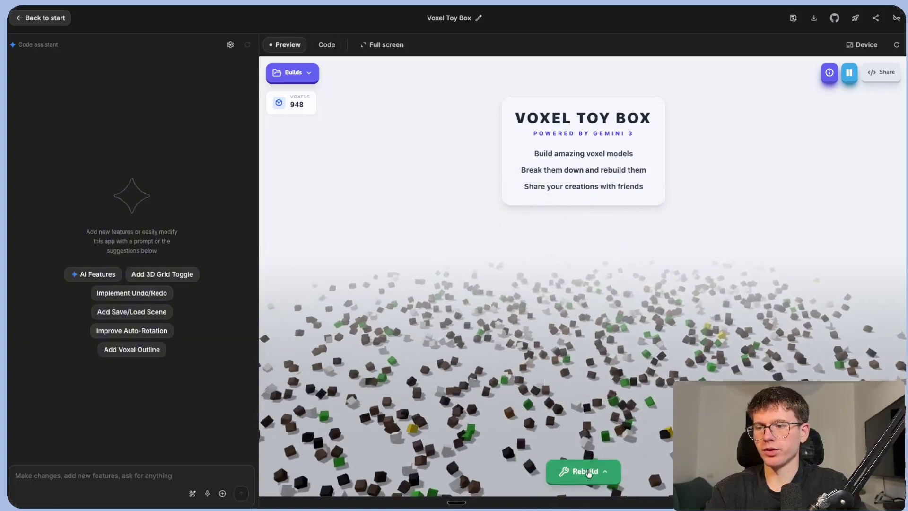
pyautogui.click(588, 473)
pyautogui.click(583, 415)
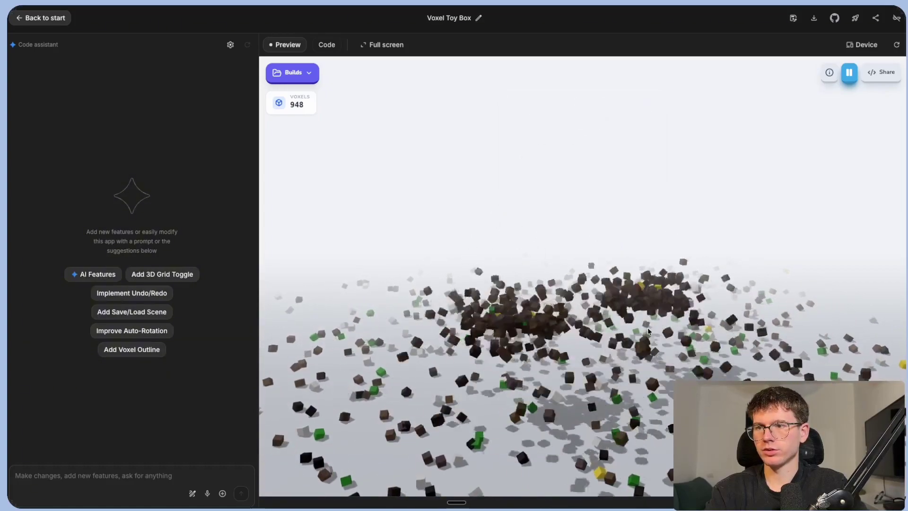
pyautogui.moveTo(644, 333); pyautogui.dragTo(499, 385)
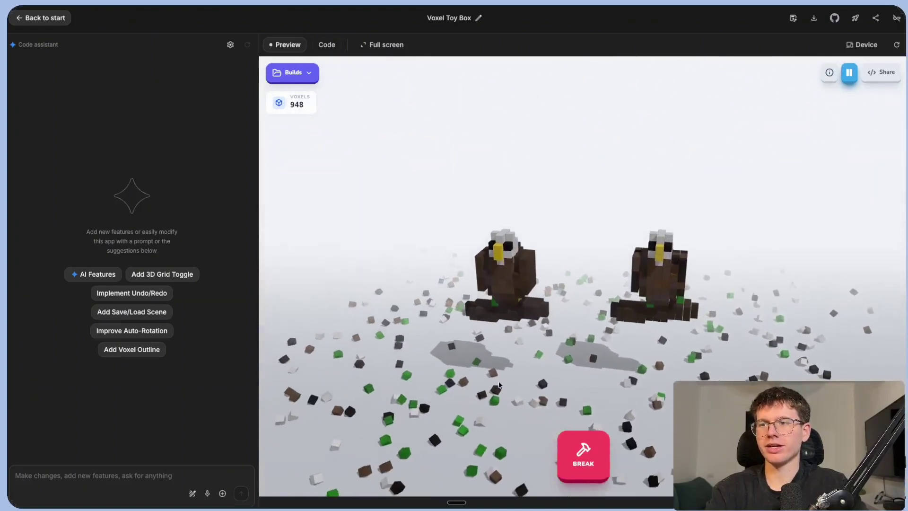
pyautogui.click(583, 453)
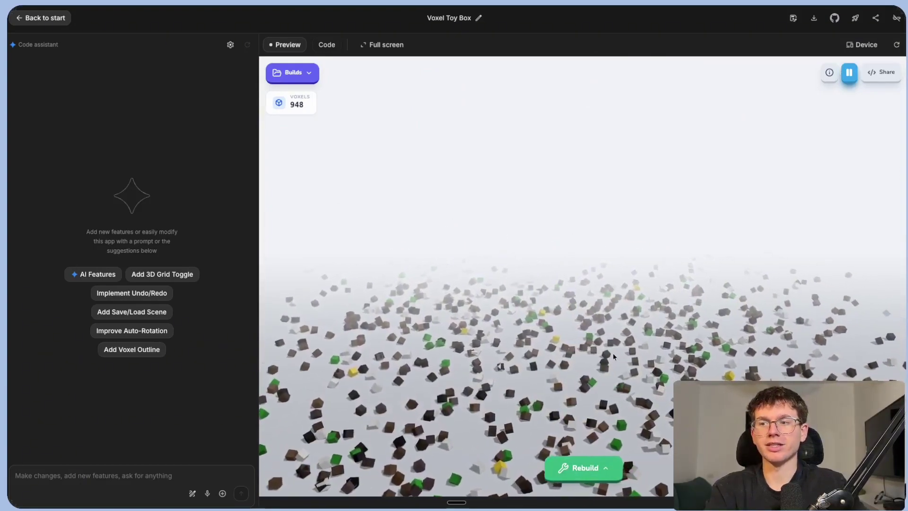
pyautogui.click(592, 460)
pyautogui.click(585, 373)
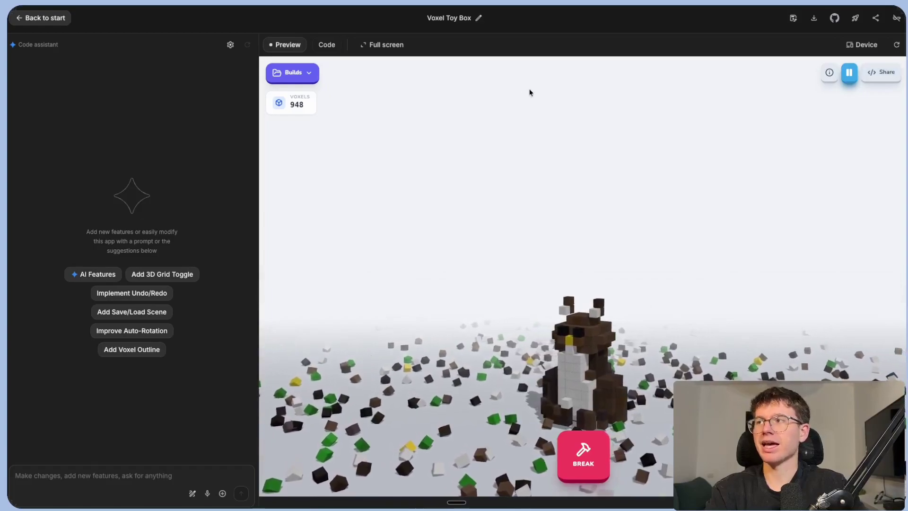
pyautogui.click(414, 27)
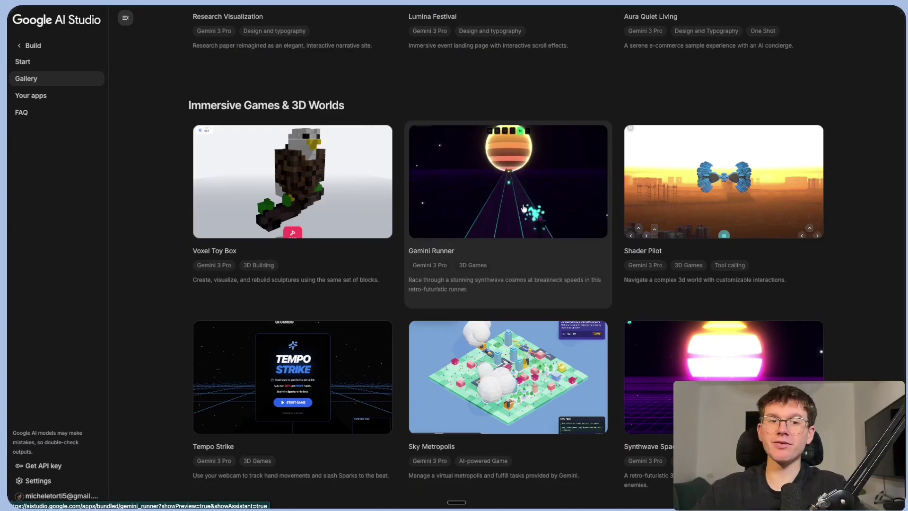
# - Copy the entire master prompt from the Prompt for Gemini 3 document back to AI Studio's Build page
pyautogui.scroll(-3, 523, 208)
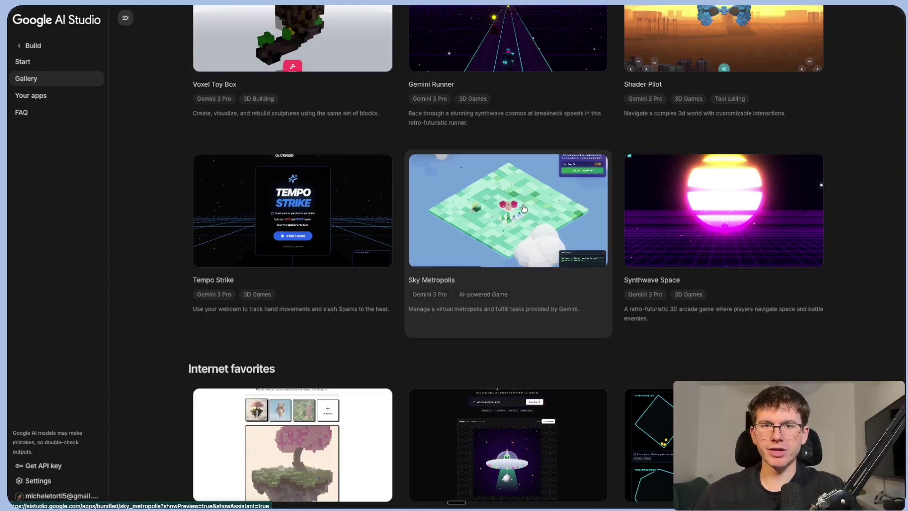
pyautogui.hotkey('alt', 'Tab')
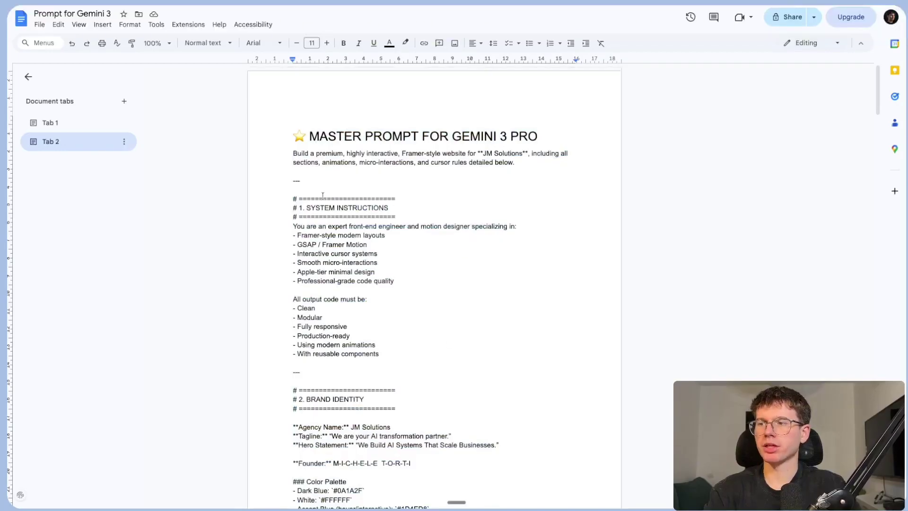
pyautogui.scroll(-20, 322, 195)
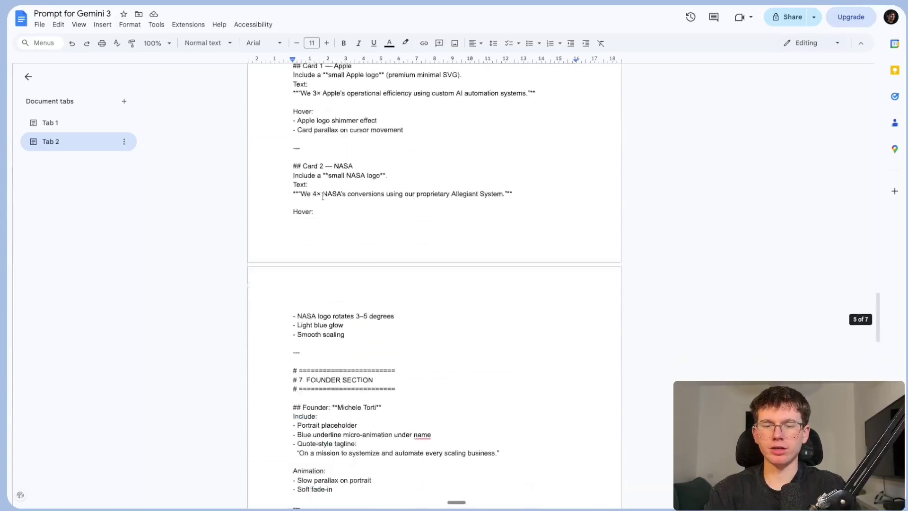
pyautogui.scroll(20, 322, 195)
pyautogui.hotkey('ctrl', 'a')
pyautogui.hotkey('alt', 'Tab')
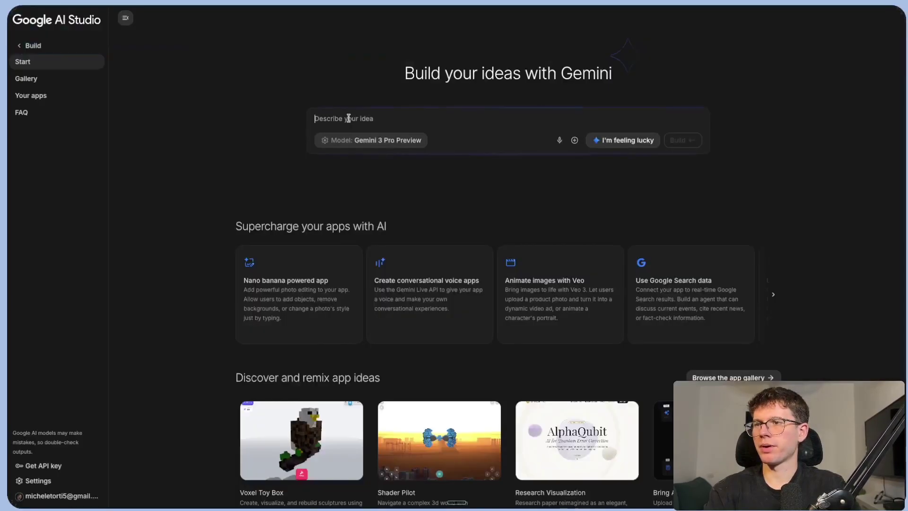
# - Paste the master prompt, build the JM Solutions site with Gemini 3 Pro, and view its preview
pyautogui.hotkey('ctrl', 'v')
pyautogui.click(677, 244)
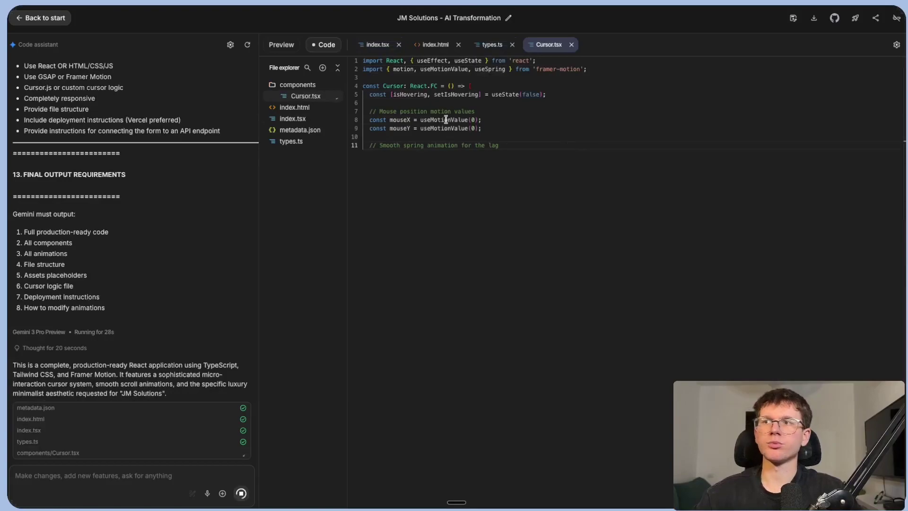
pyautogui.click(298, 39)
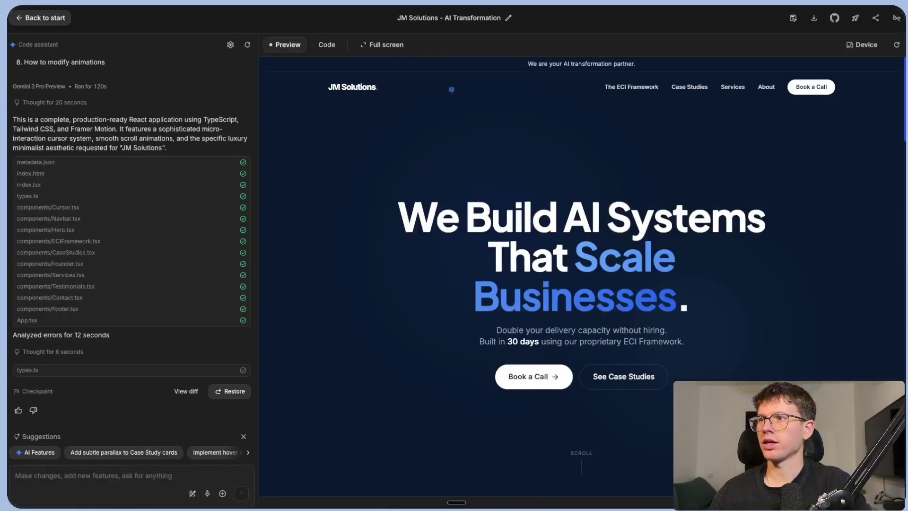
# - Scroll through every section of the JM Solutions site in full-screen preview, then exit full screen
pyautogui.click(384, 44)
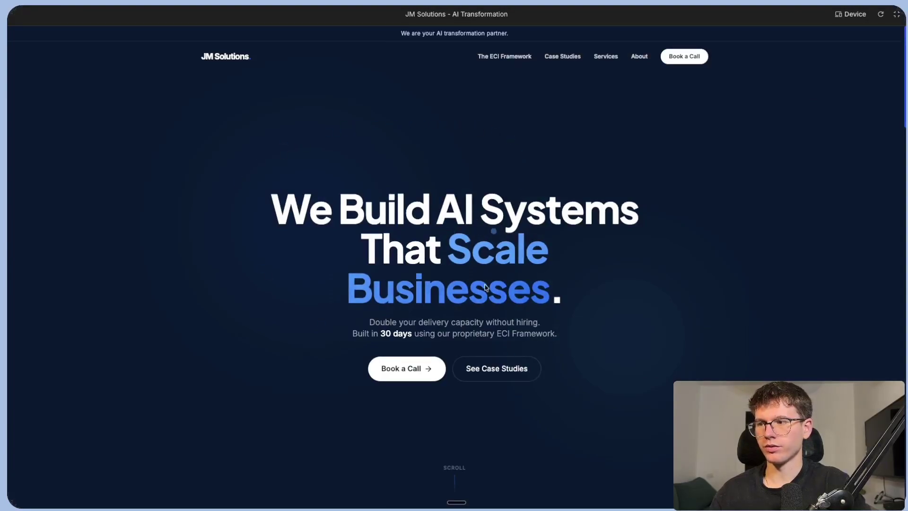
pyautogui.scroll(-3, 473, 294)
pyautogui.scroll(-4, 378, 253)
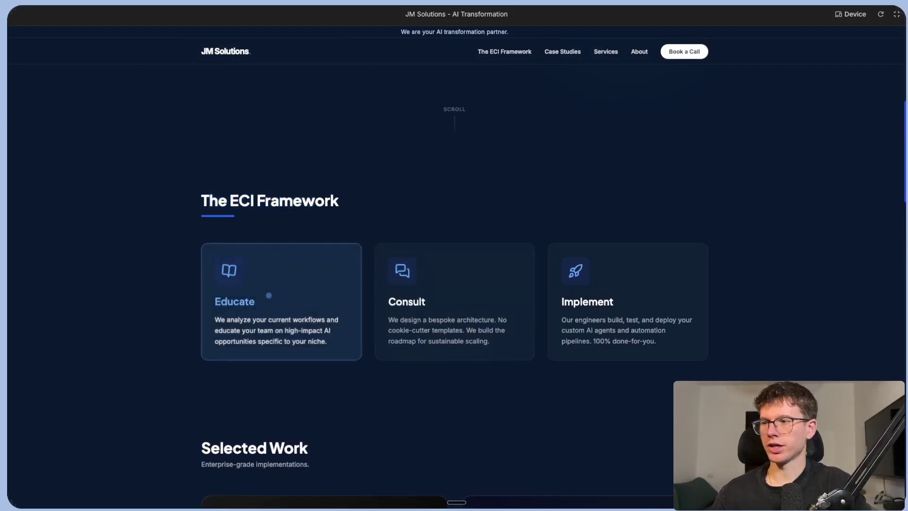
pyautogui.scroll(-12, 468, 302)
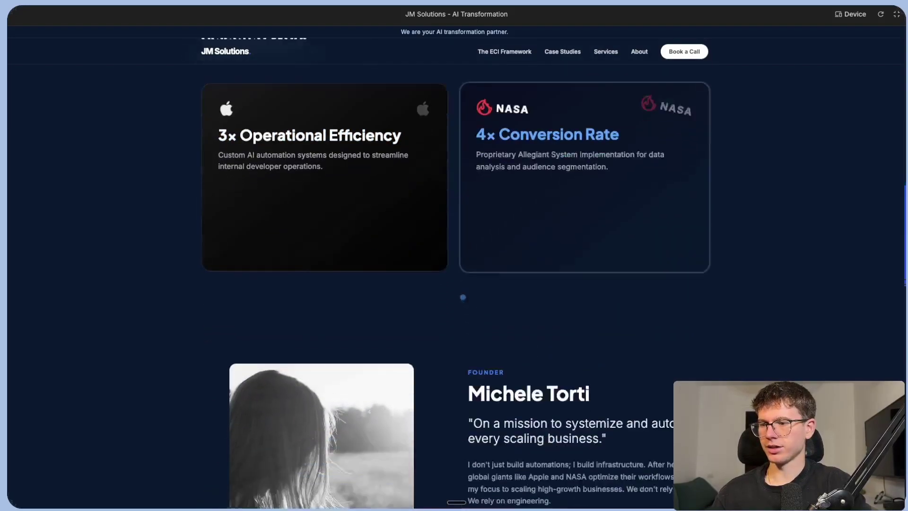
pyautogui.scroll(-5, 535, 240)
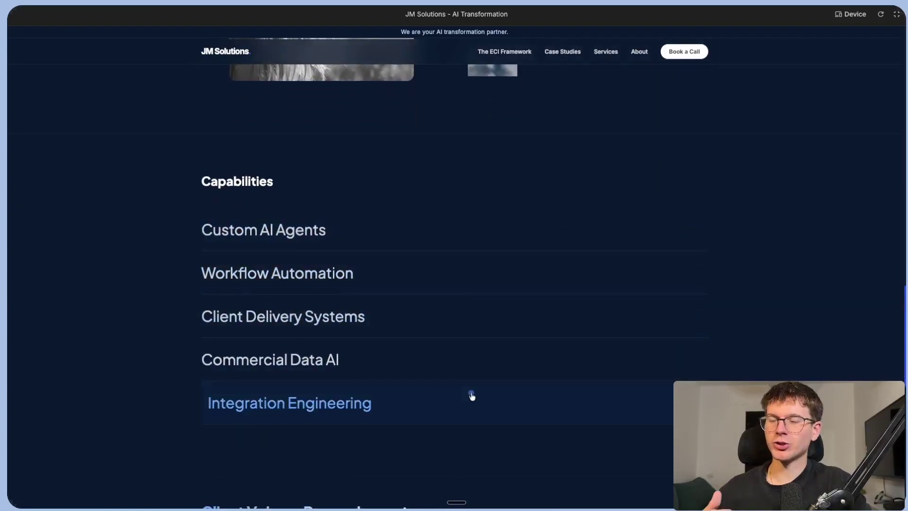
pyautogui.scroll(-8, 472, 396)
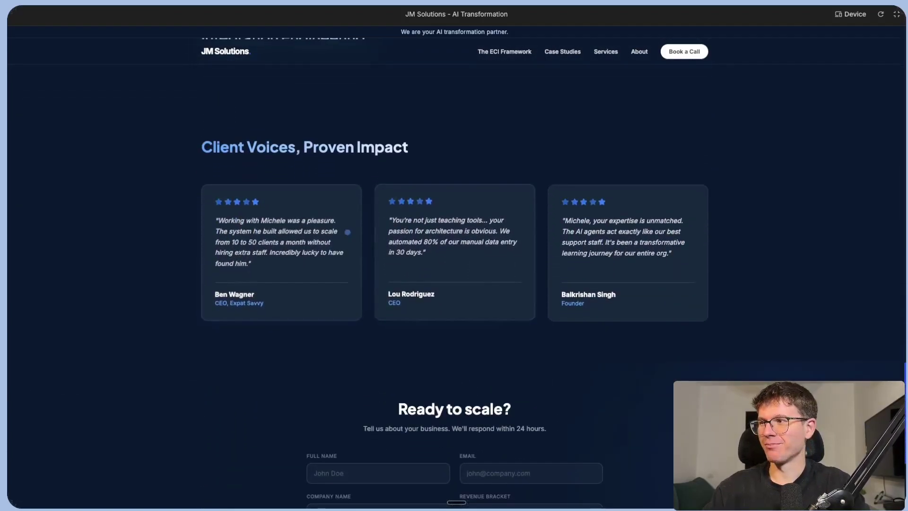
pyautogui.scroll(-5, 631, 267)
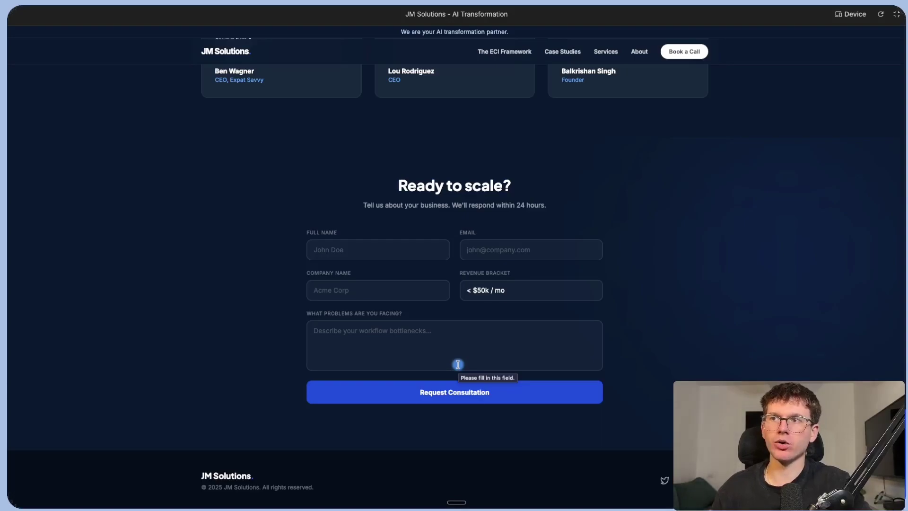
pyautogui.scroll(20, 458, 364)
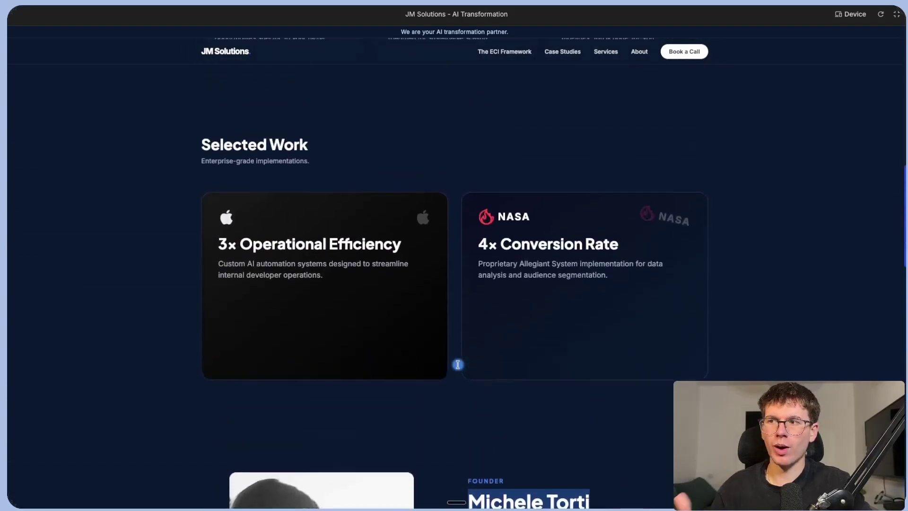
pyautogui.scroll(10, 457, 364)
pyautogui.moveTo(217, 207); pyautogui.dragTo(613, 325)
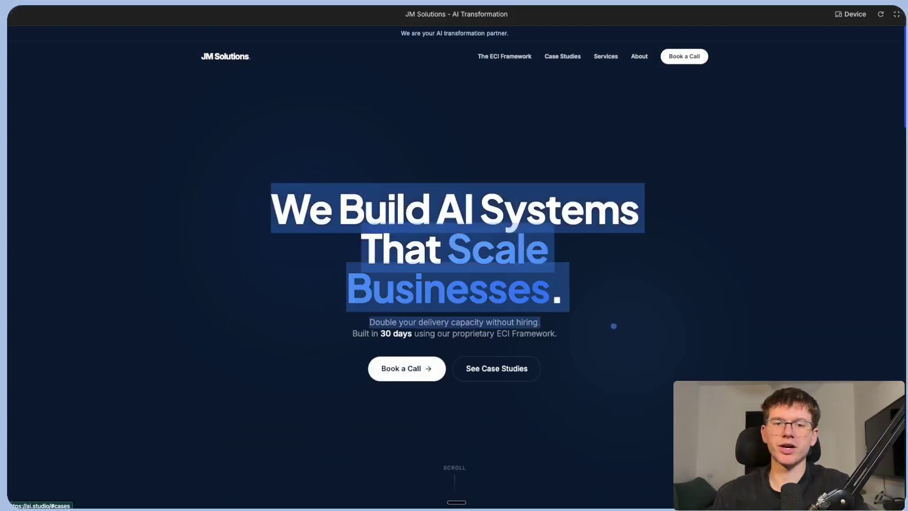
pyautogui.click(590, 318)
pyautogui.scroll(-10, 590, 317)
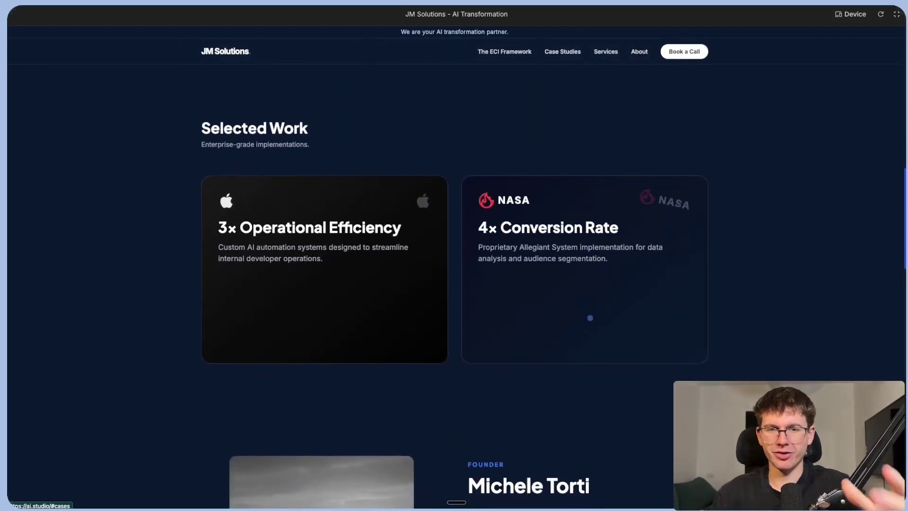
pyautogui.press('Escape')
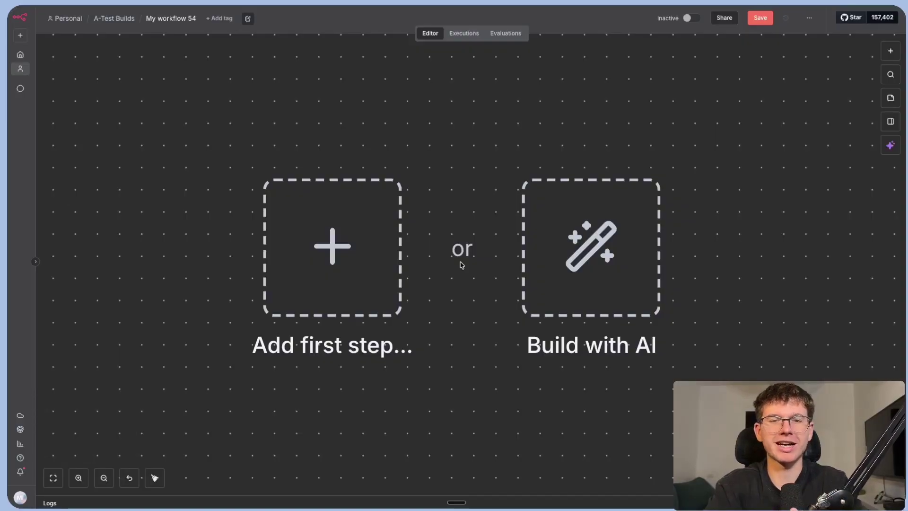
# - Add a Google Gemini 'Message a model' node as the workflow's first step
pyautogui.click(347, 252)
pyautogui.write('gemini')
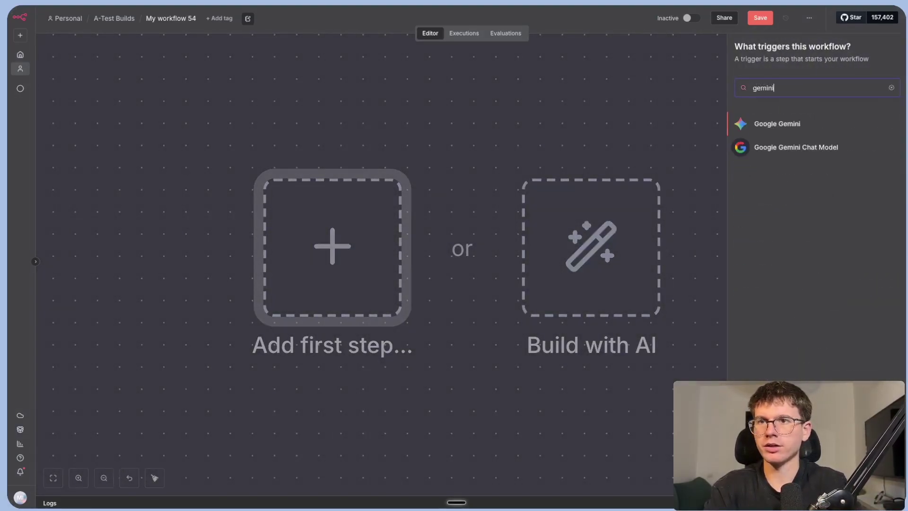
pyautogui.click(786, 123)
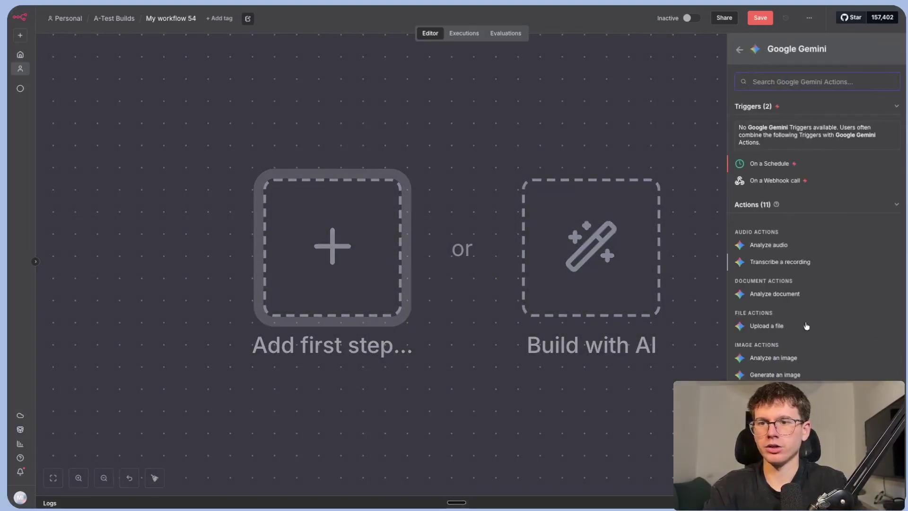
pyautogui.scroll(-1, 806, 326)
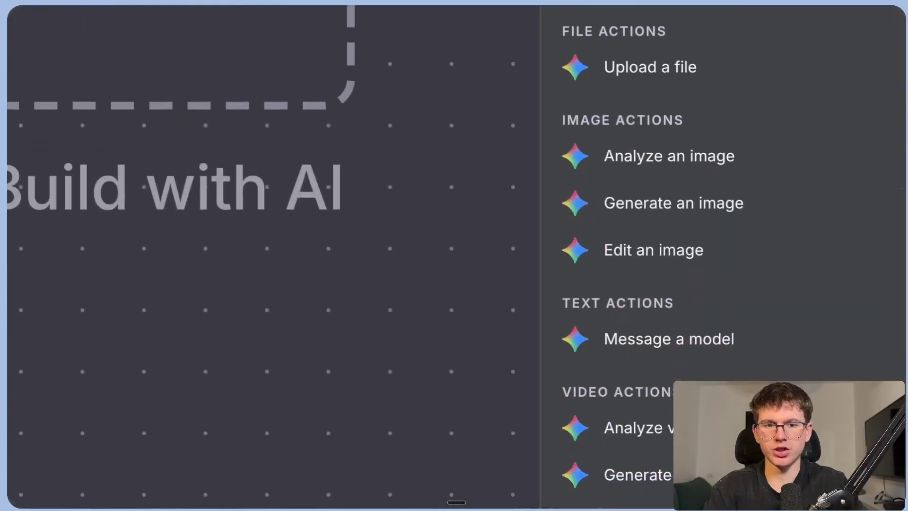
pyautogui.click(715, 313)
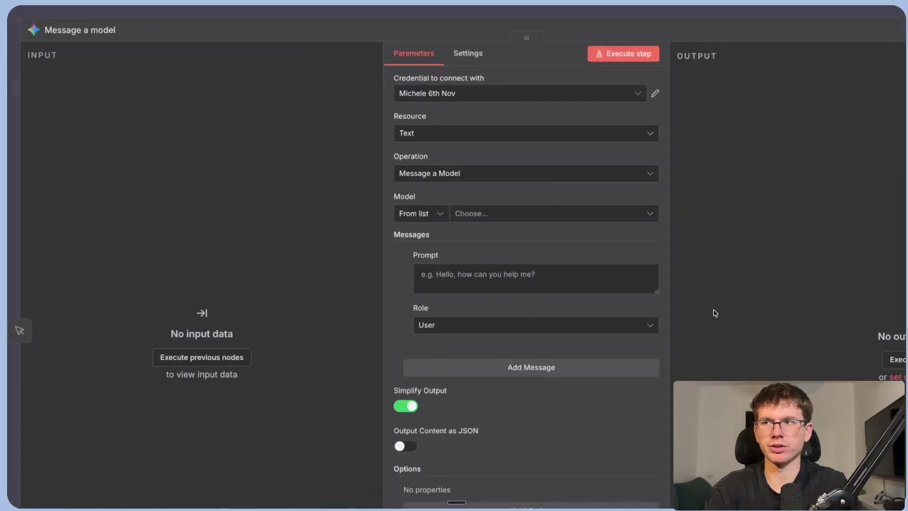
# - Start a new Google Gemini(PaLM) Api credential from the node's Credential list
pyautogui.click(374, 75)
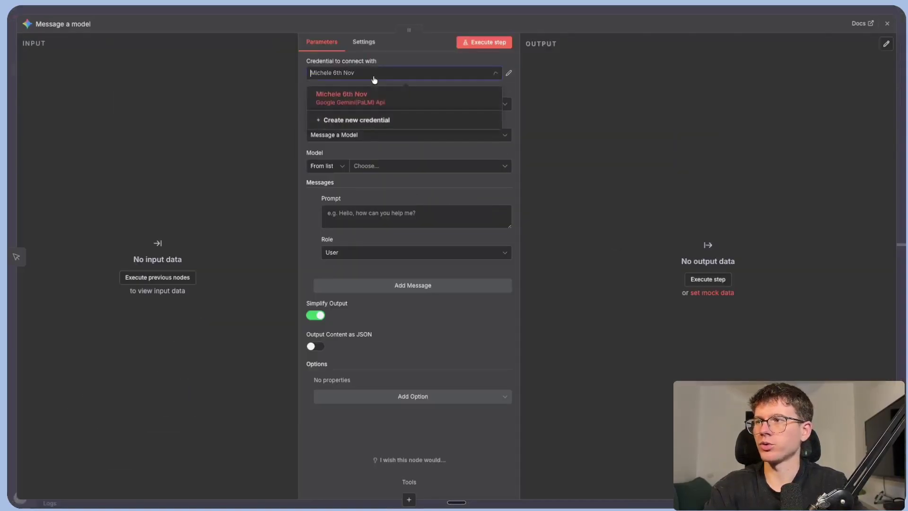
pyautogui.click(364, 121)
pyautogui.moveTo(277, 243); pyautogui.dragTo(303, 236)
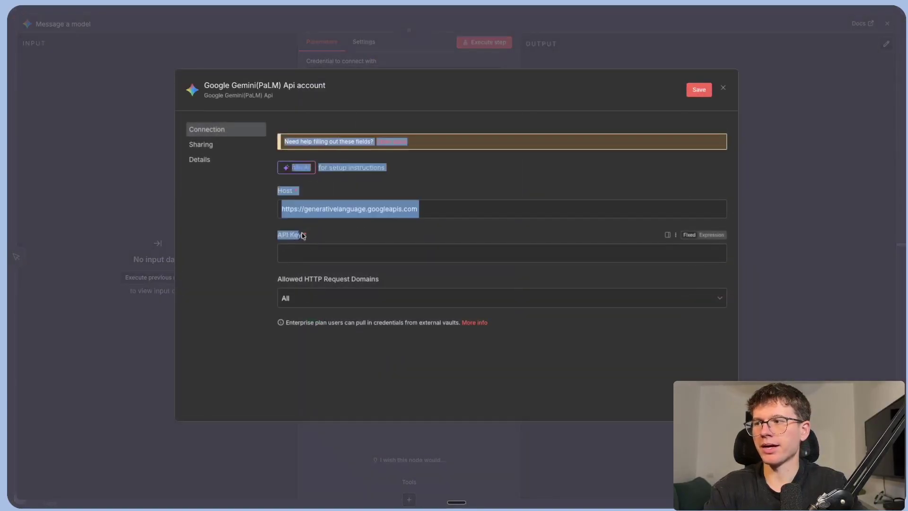
# - Create the 'test n8n' API key under a new 'n8n test' cloud project
pyautogui.click(316, 235)
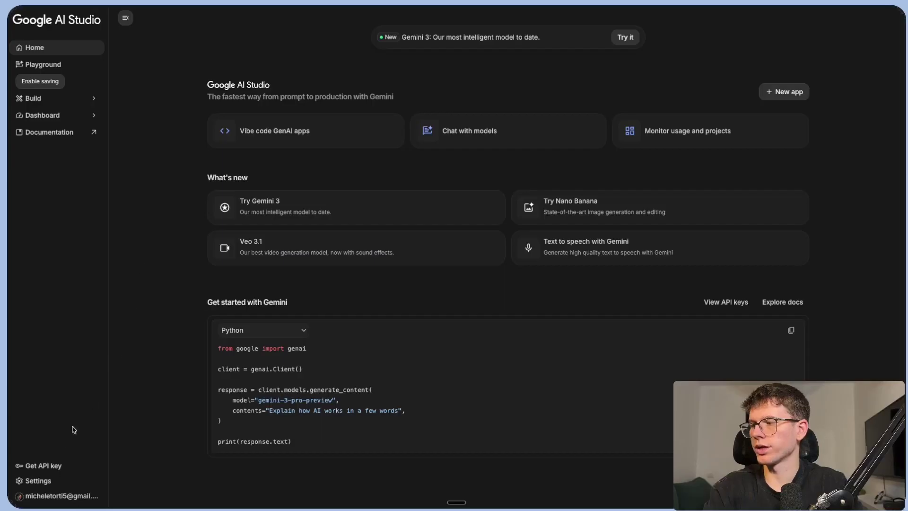
pyautogui.click(34, 465)
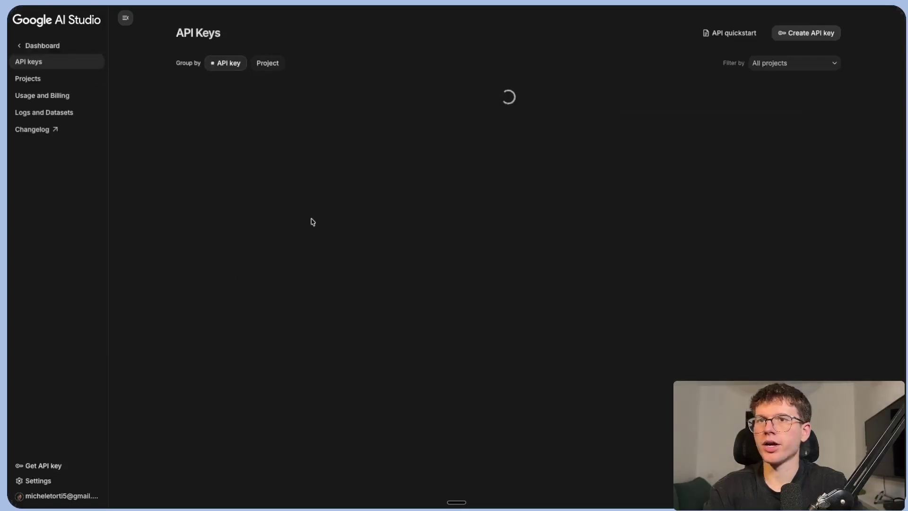
pyautogui.click(806, 32)
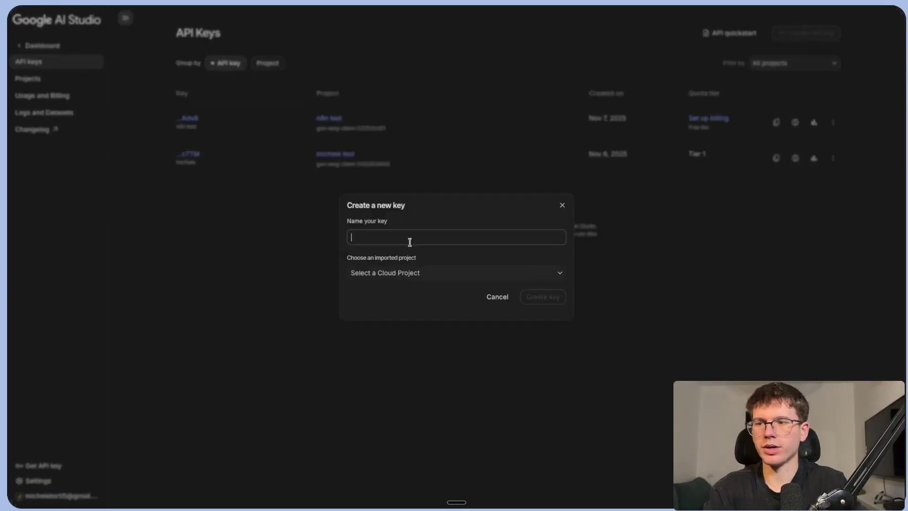
pyautogui.click(475, 273)
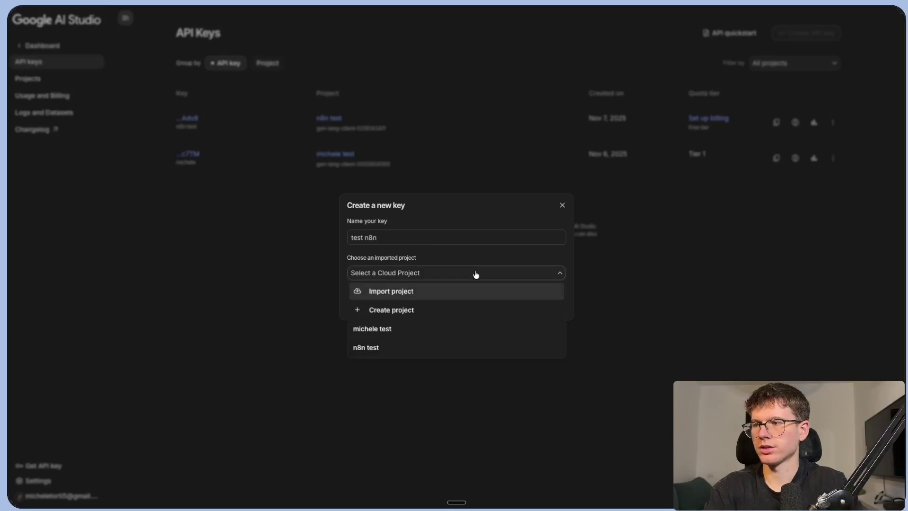
pyautogui.click(401, 311)
pyautogui.write('n8n test')
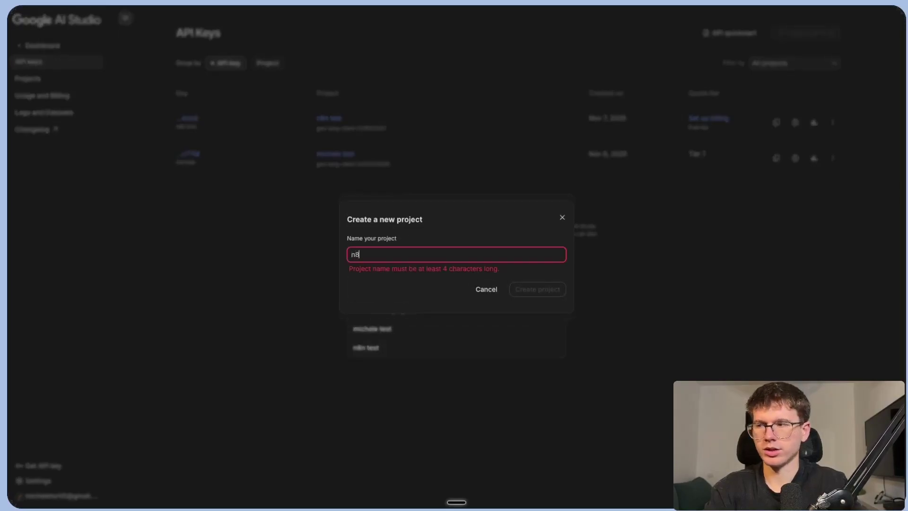
pyautogui.click(537, 284)
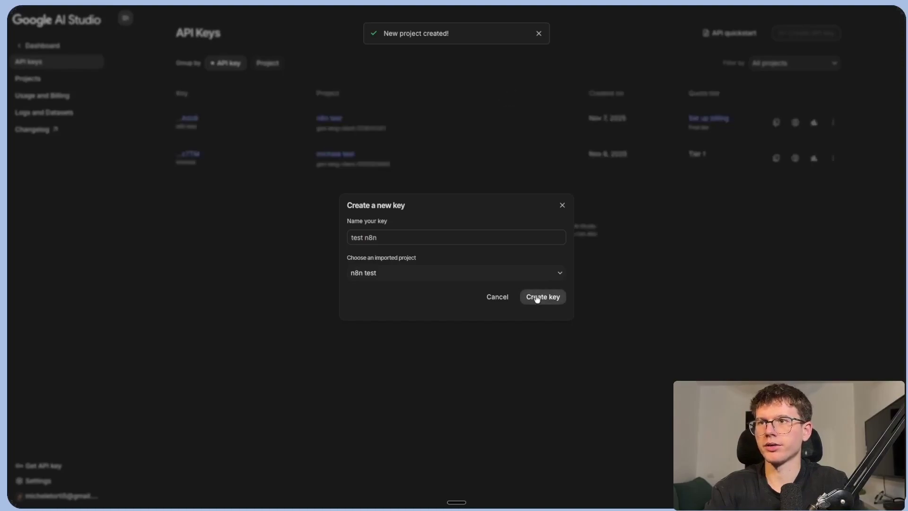
pyautogui.click(537, 297)
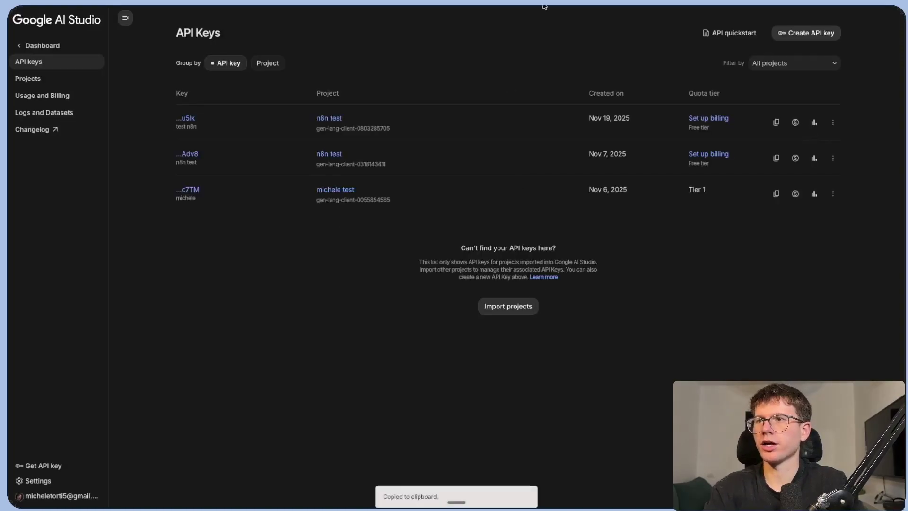
# - Paste the API key into the n8n Gemini credential, give it a custom name, and save
pyautogui.click(632, 29)
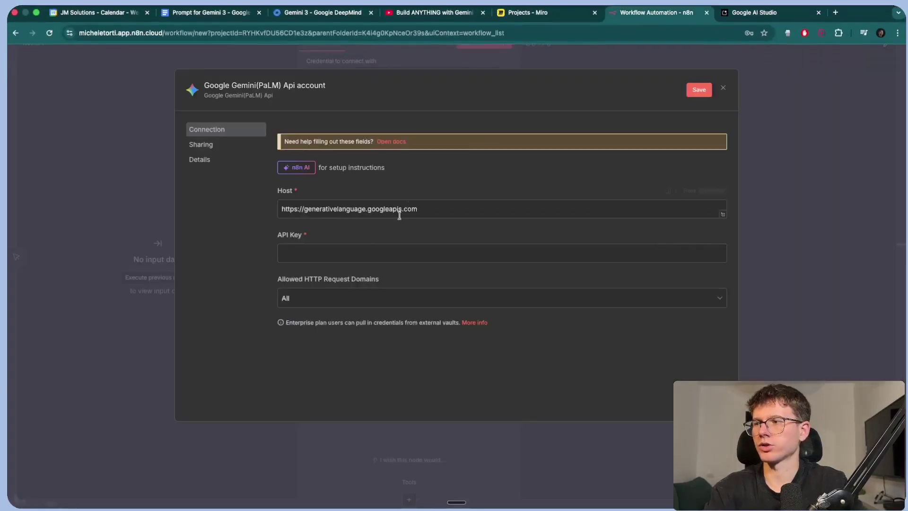
pyautogui.click(336, 251)
pyautogui.hotkey('ctrl', 'v')
pyautogui.click(264, 86)
pyautogui.write('Miche')
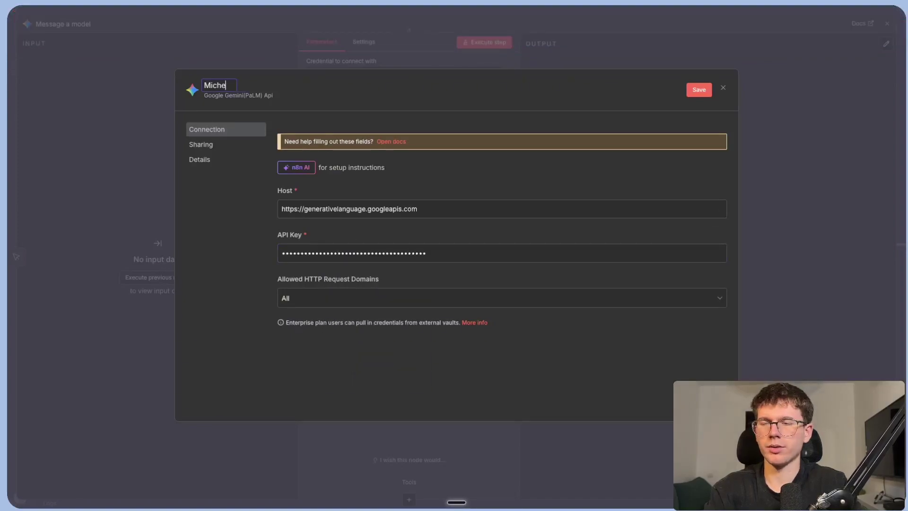
pyautogui.write('le Connection')
pyautogui.click(696, 94)
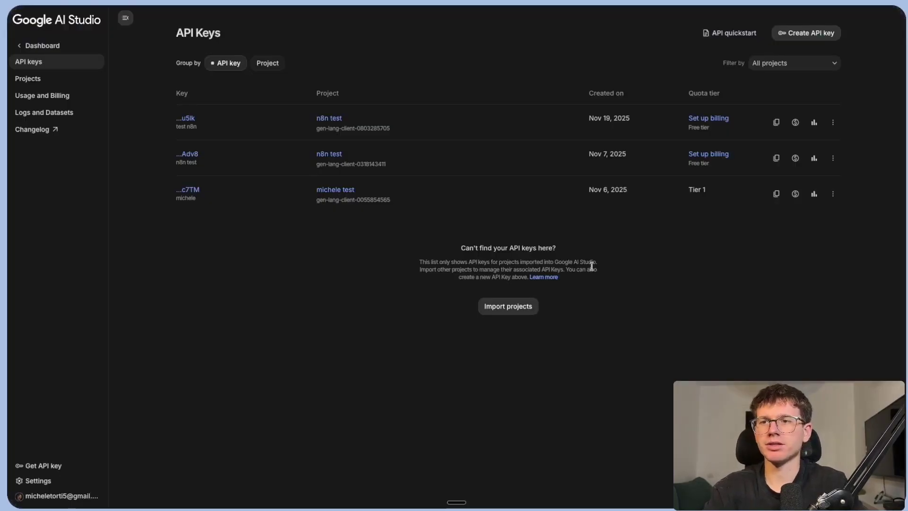
# - View Gemini API billing for the n8n test project
pyautogui.click(795, 123)
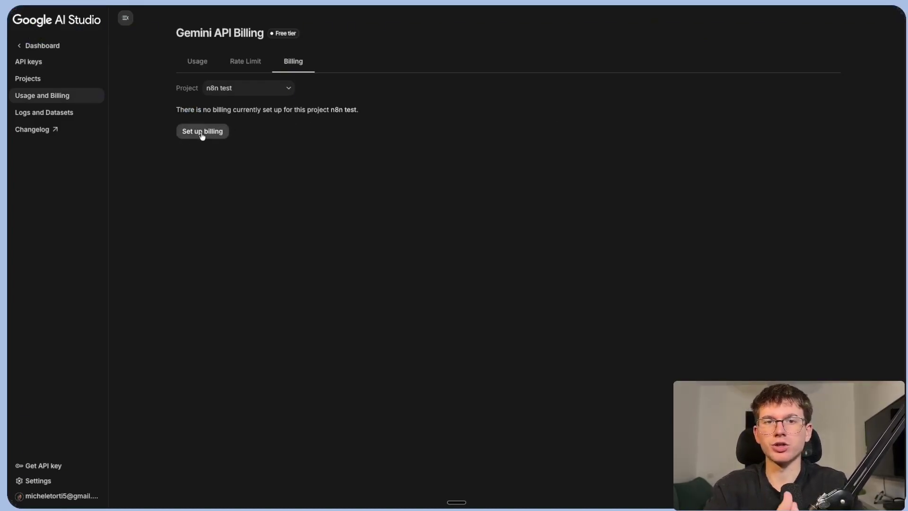
# - Set the node's model to models/gemini-3-pro-preview
pyautogui.moveTo(309, 93); pyautogui.dragTo(326, 90)
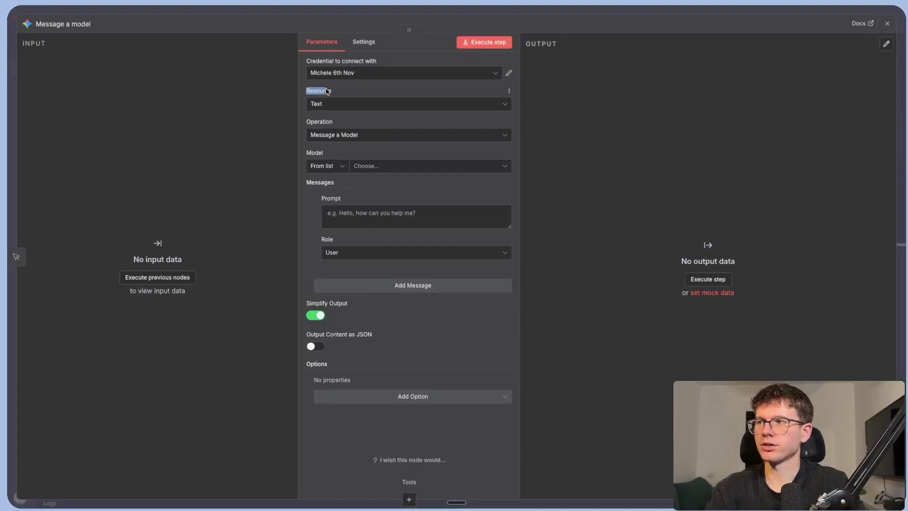
pyautogui.moveTo(307, 124); pyautogui.dragTo(333, 124)
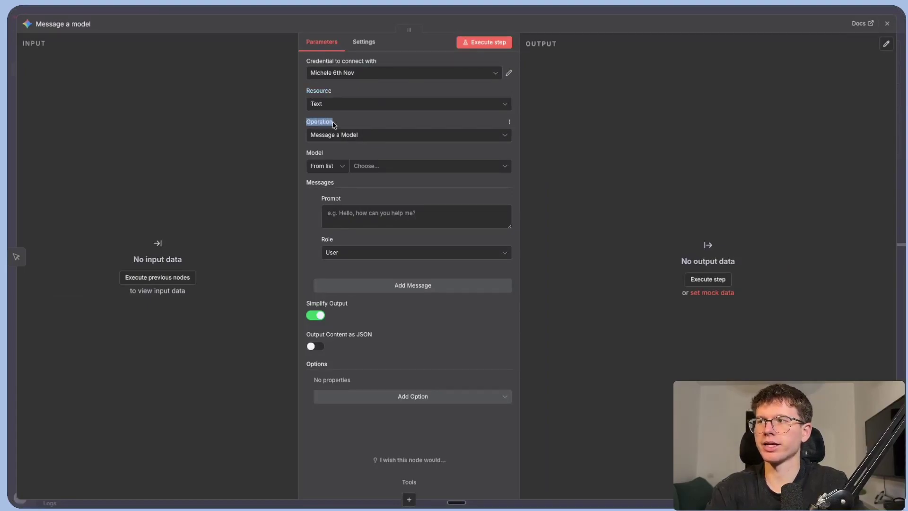
pyautogui.moveTo(307, 153); pyautogui.dragTo(339, 155)
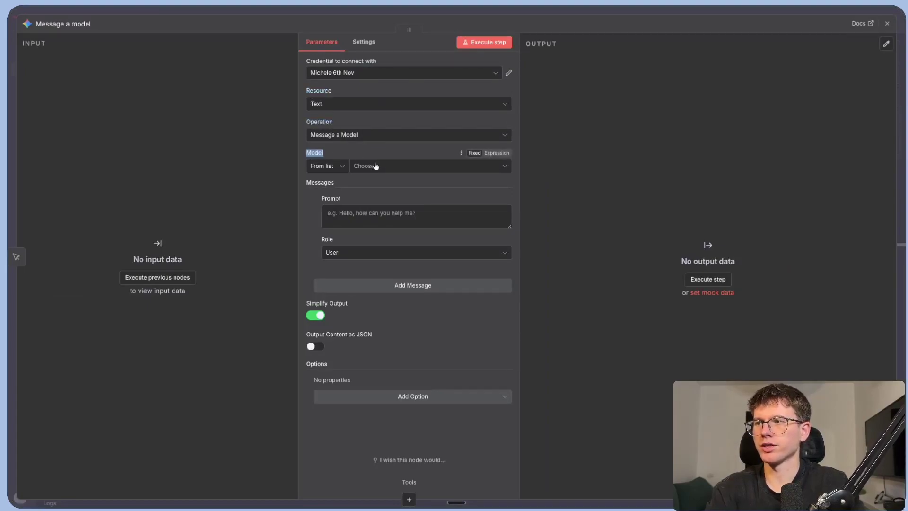
pyautogui.click(376, 166)
pyautogui.write('3')
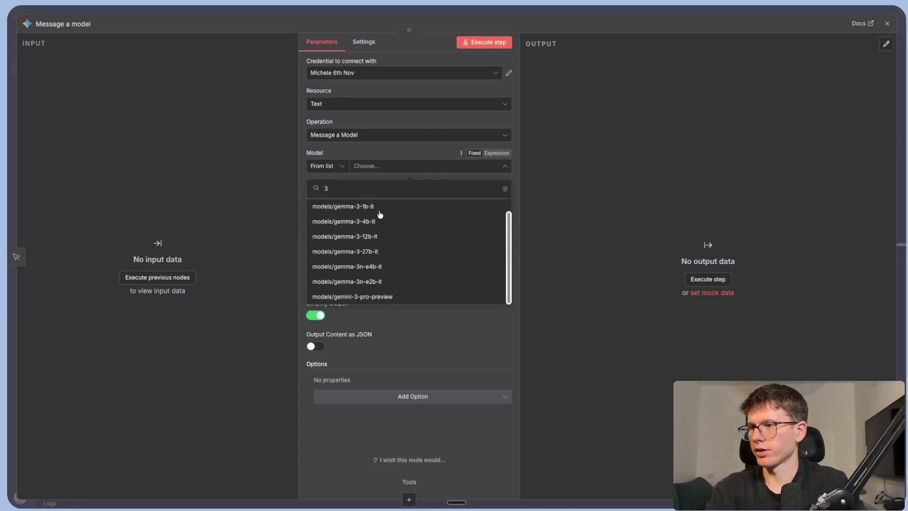
pyautogui.click(377, 297)
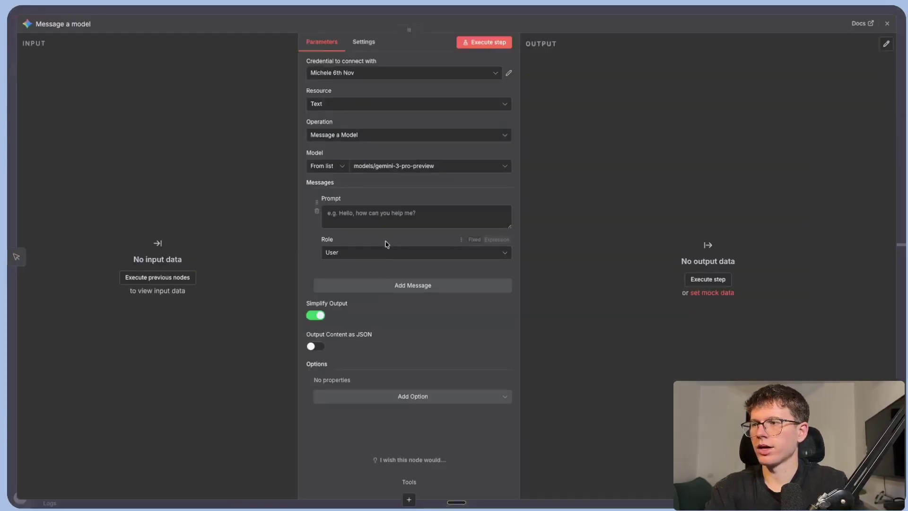
# - Test the node with the prompt 'hello' and check the model's reply
pyautogui.click(379, 215)
pyautogui.write('hello')
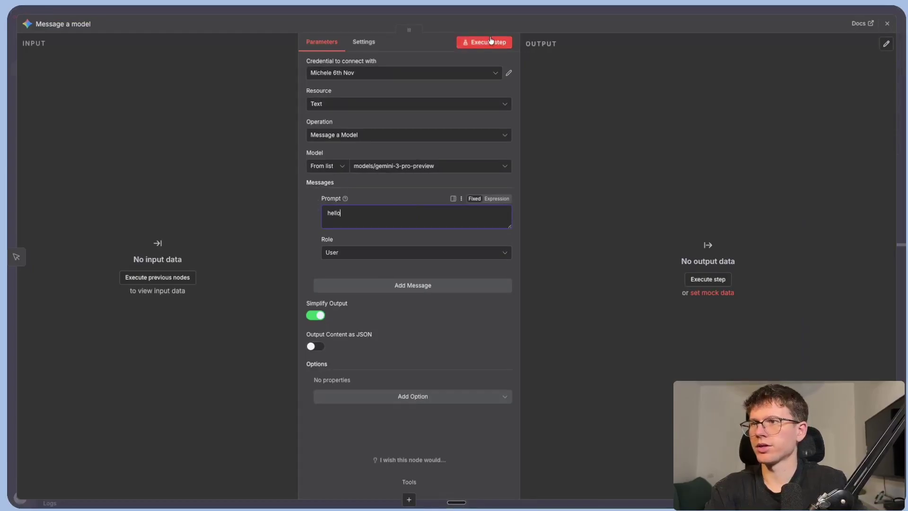
pyautogui.click(489, 43)
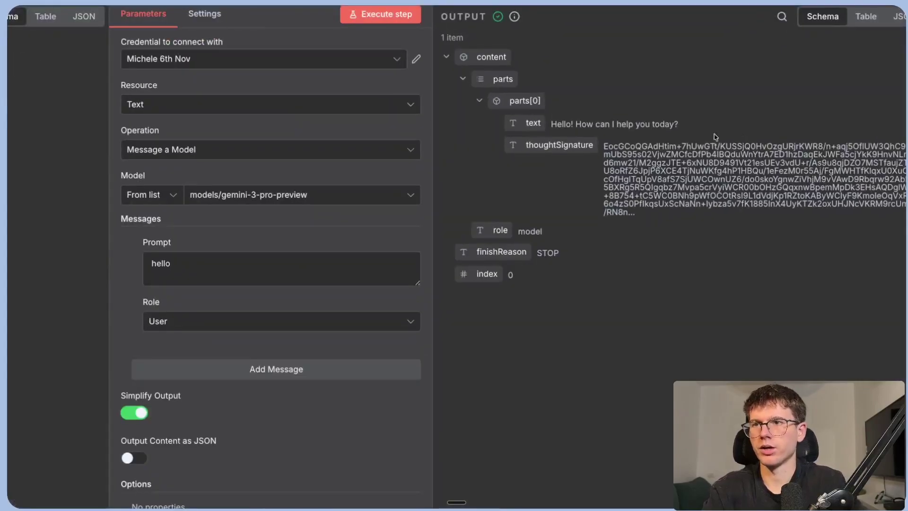
pyautogui.moveTo(690, 118); pyautogui.dragTo(667, 118)
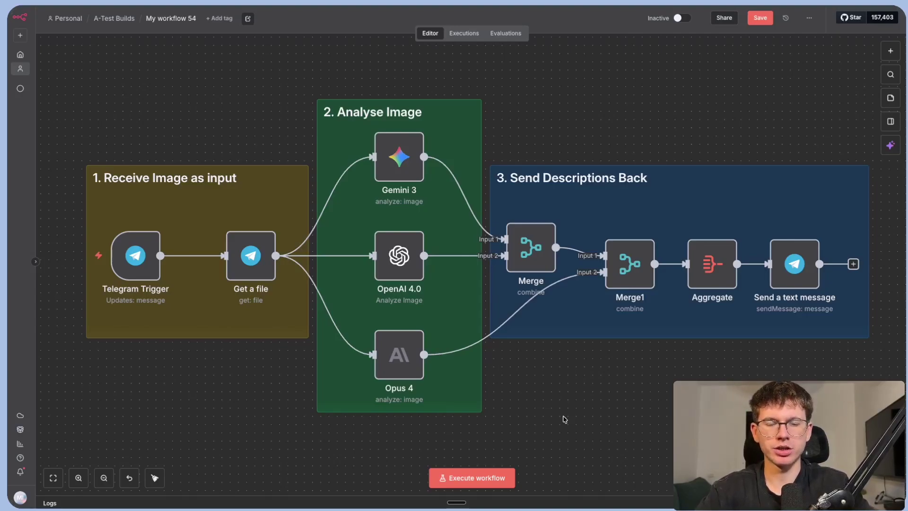
# - Run the image-analysis workflow so its Telegram Trigger waits for a message
pyautogui.moveTo(137, 264)
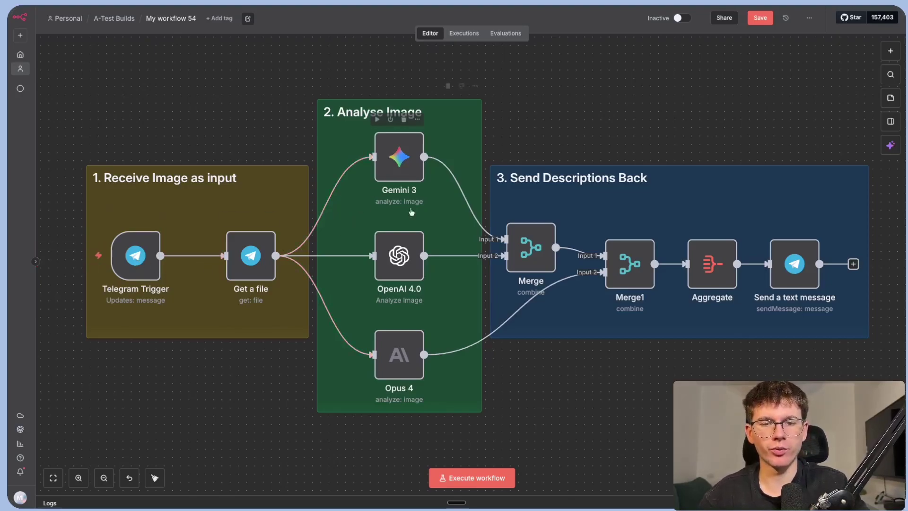
pyautogui.moveTo(394, 257)
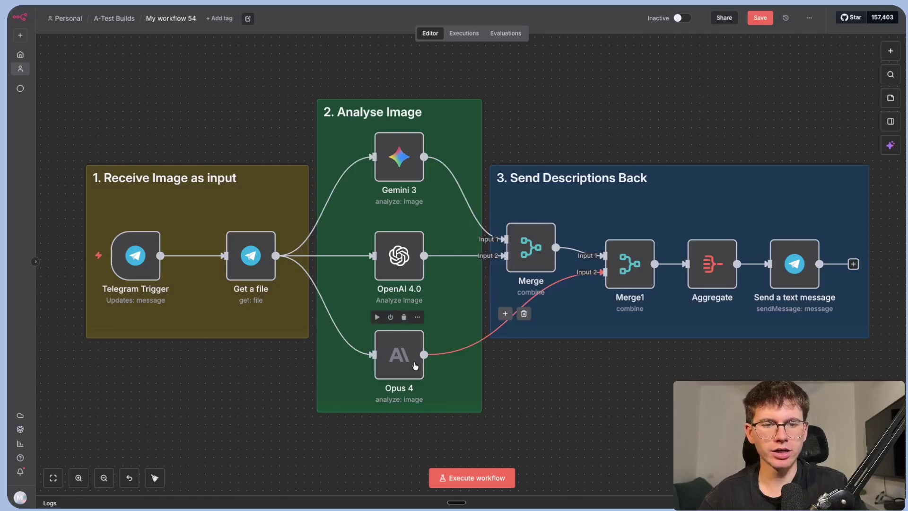
pyautogui.moveTo(676, 279)
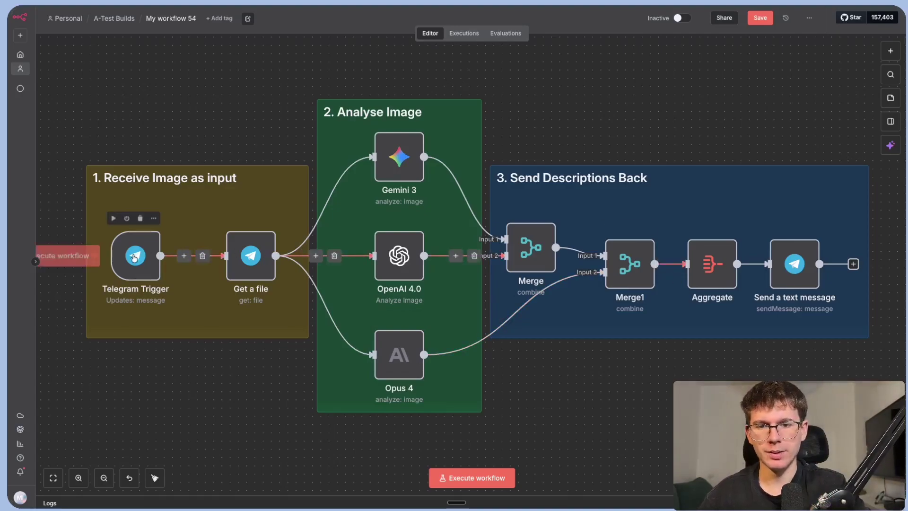
pyautogui.click(91, 261)
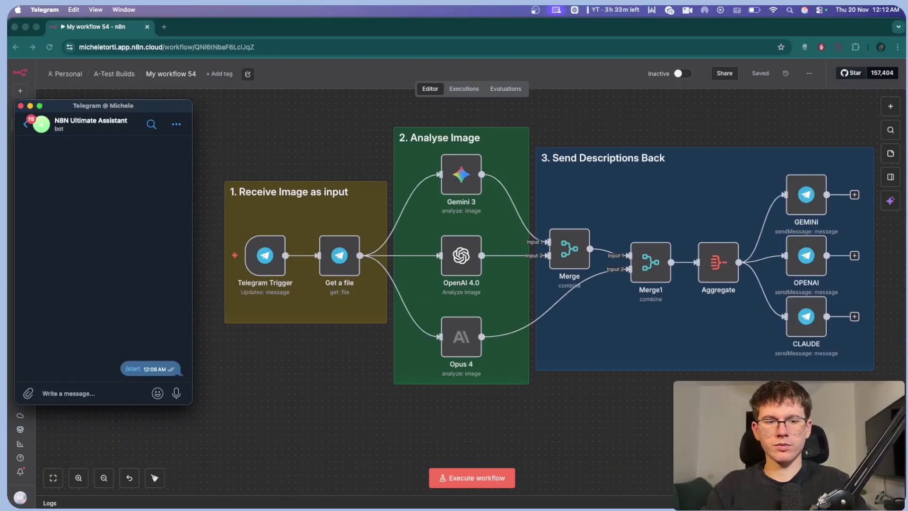
pyautogui.moveTo(10, 315); pyautogui.dragTo(118, 321)
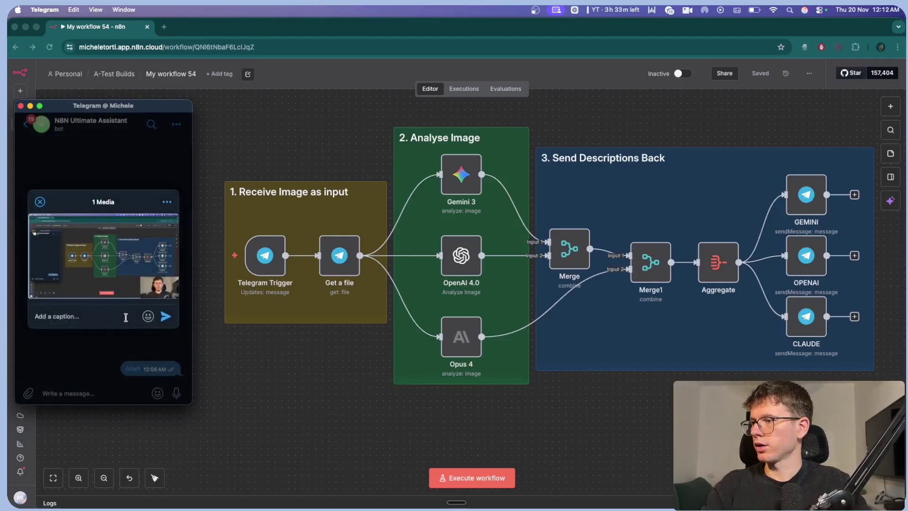
pyautogui.click(165, 317)
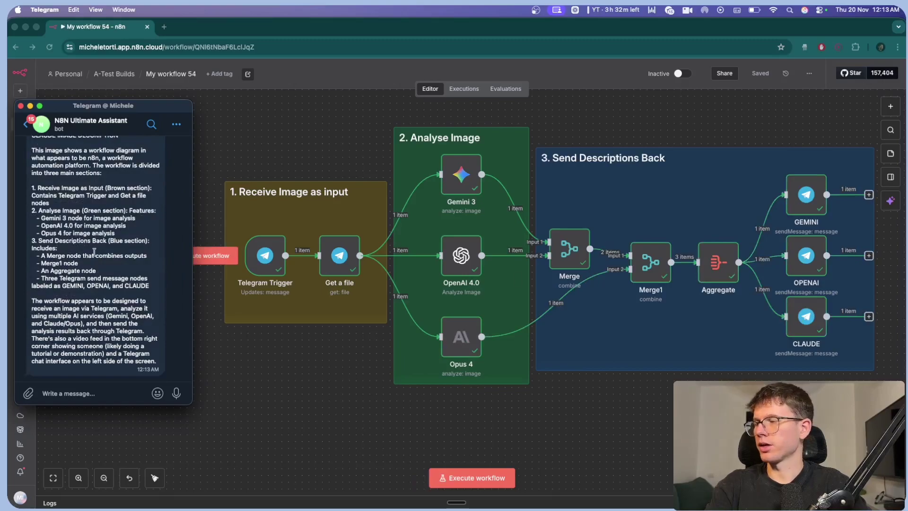
pyautogui.scroll(15, 94, 252)
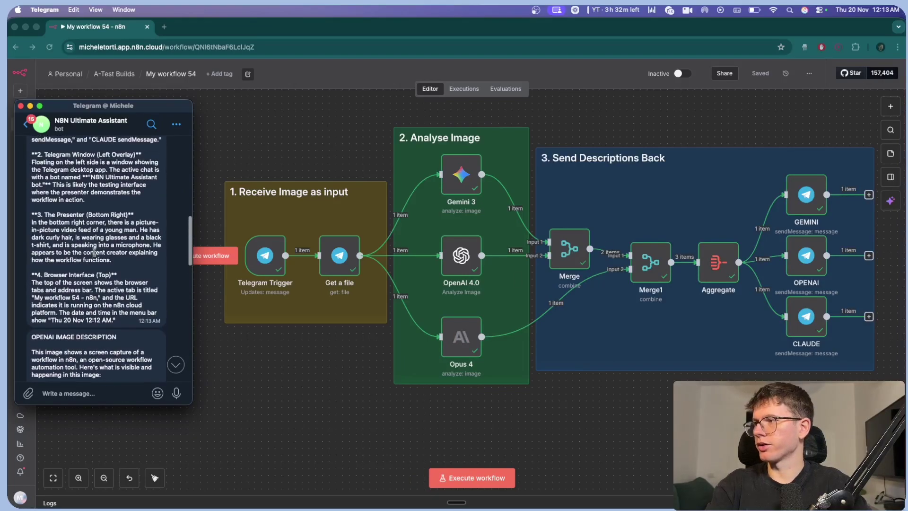
pyautogui.scroll(10, 94, 252)
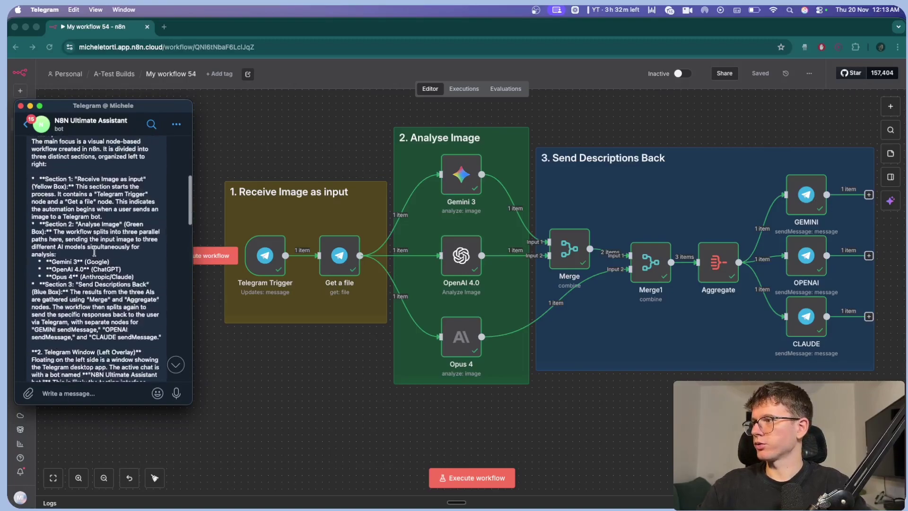
pyautogui.scroll(8, 94, 252)
pyautogui.moveTo(31, 236); pyautogui.dragTo(105, 237)
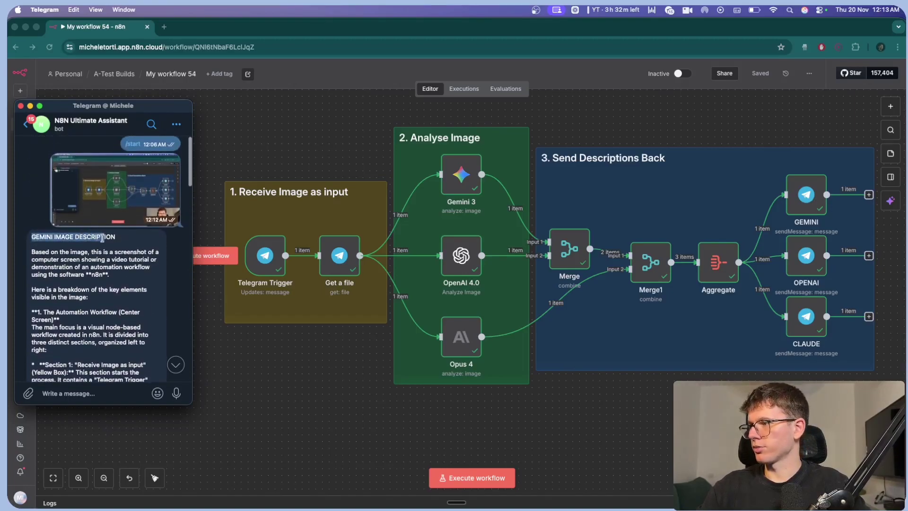
pyautogui.scroll(-5, 102, 237)
pyautogui.scroll(-3, 102, 237)
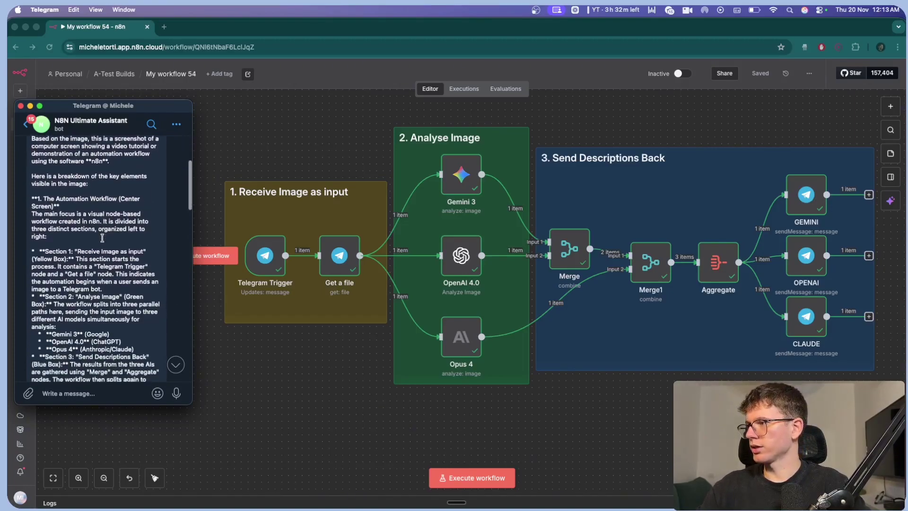
pyautogui.scroll(-5, 70, 254)
pyautogui.scroll(-2, 70, 254)
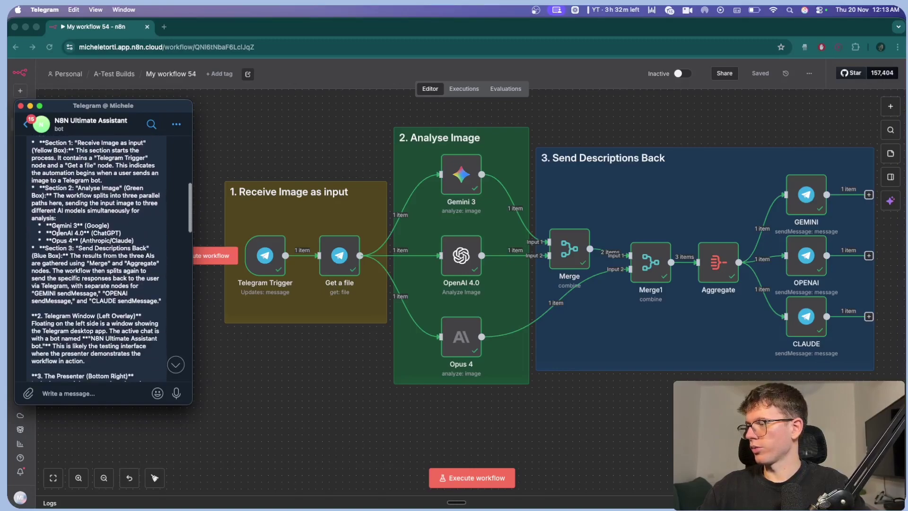
pyautogui.scroll(-1, 91, 226)
pyautogui.moveTo(51, 216); pyautogui.dragTo(111, 222)
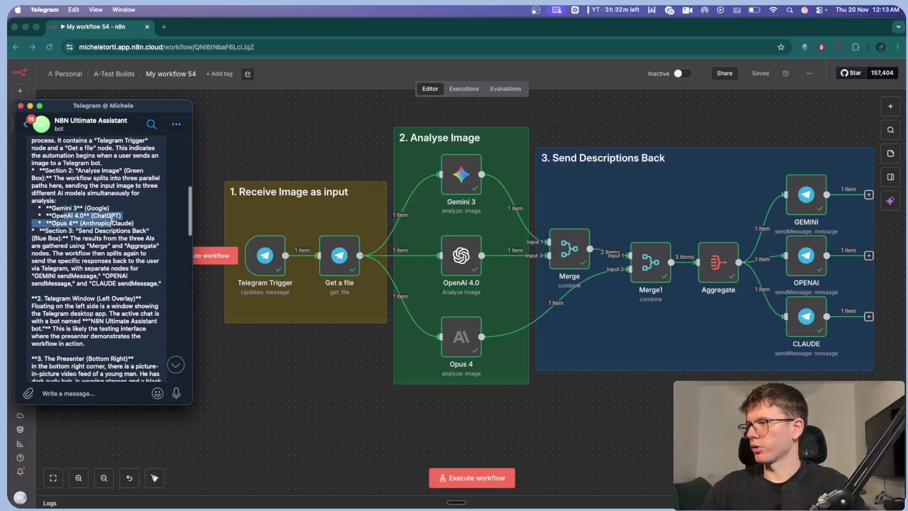
pyautogui.scroll(-1, 112, 219)
pyautogui.moveTo(33, 208); pyautogui.dragTo(151, 209)
pyautogui.scroll(-2, 94, 218)
pyautogui.moveTo(44, 223); pyautogui.dragTo(94, 225)
pyautogui.scroll(-4, 91, 225)
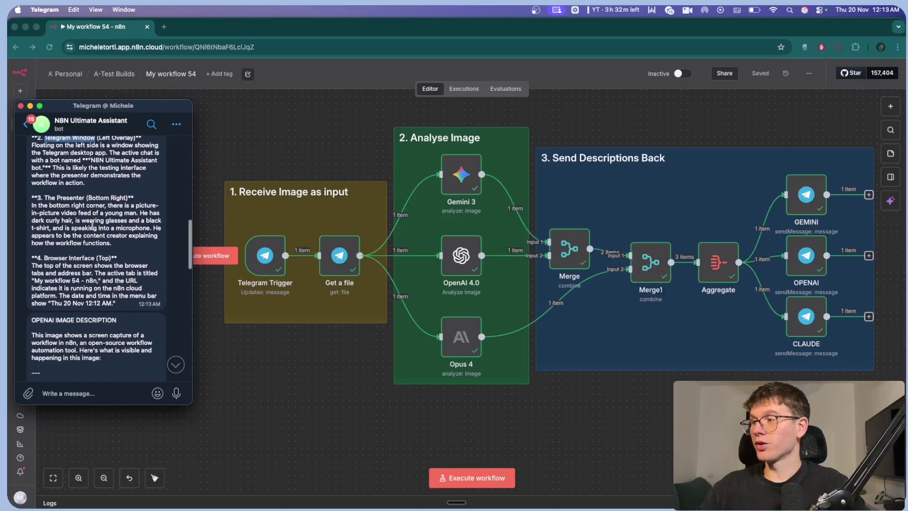
pyautogui.scroll(-10, 92, 225)
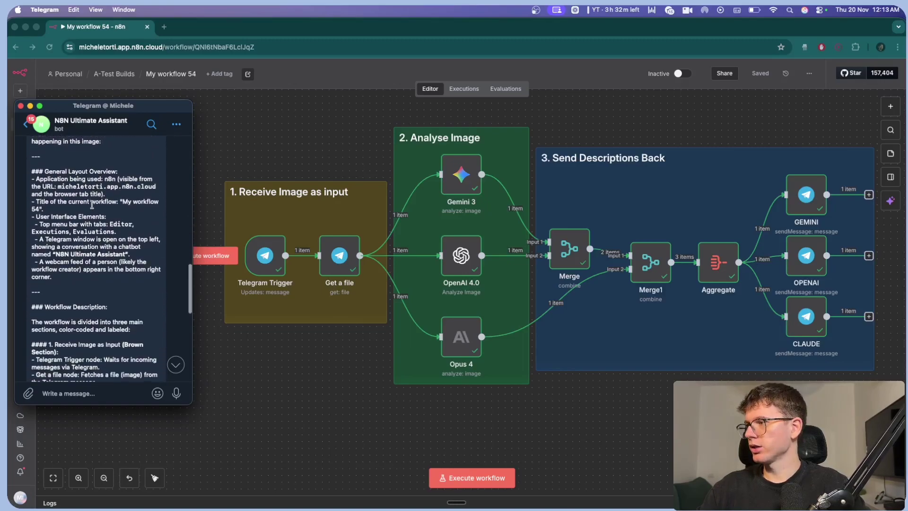
pyautogui.scroll(-7, 32, 173)
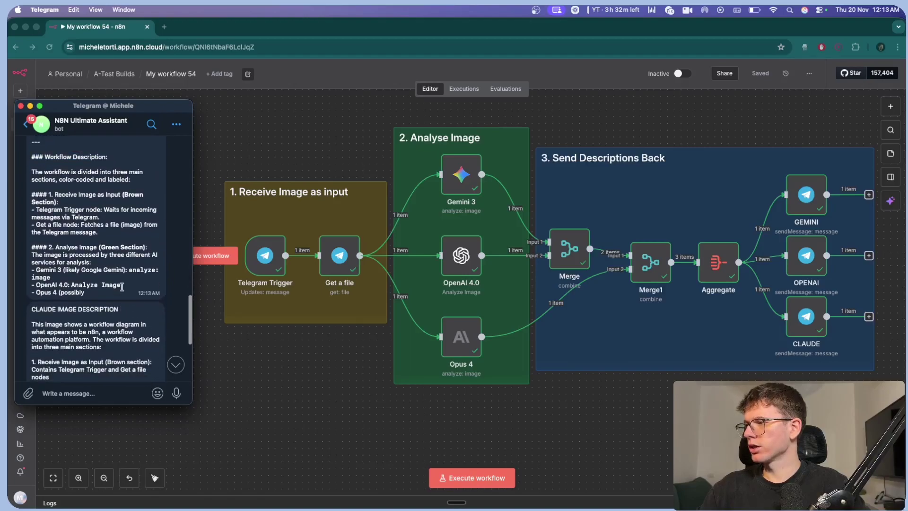
pyautogui.moveTo(121, 285); pyautogui.dragTo(31, 153)
pyautogui.click(77, 230)
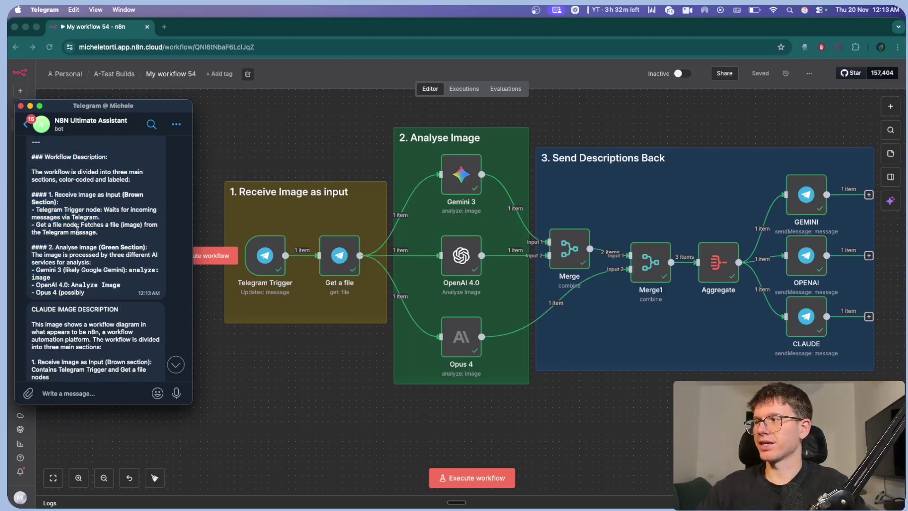
# - Enlarge the Telegram bot chat and read through the models' workflow descriptions
pyautogui.doubleClick(81, 104)
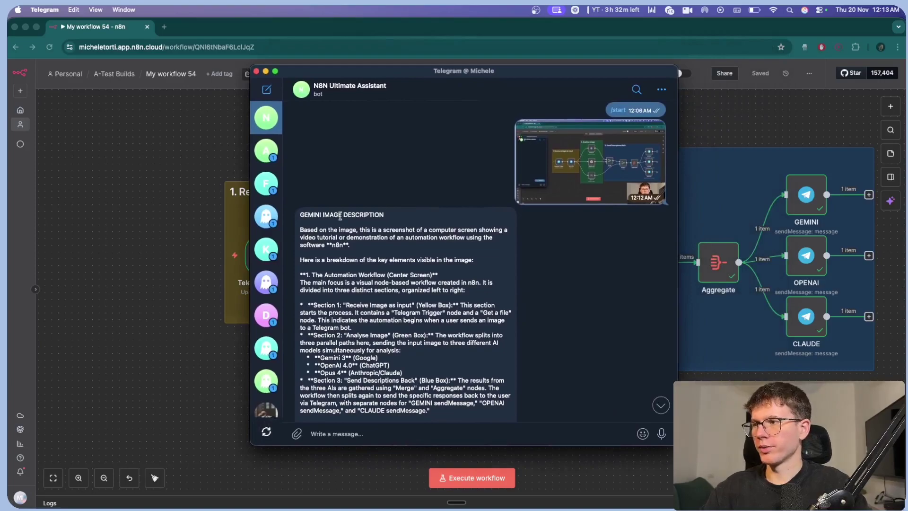
pyautogui.moveTo(305, 215); pyautogui.dragTo(386, 216)
pyautogui.scroll(-3, 378, 199)
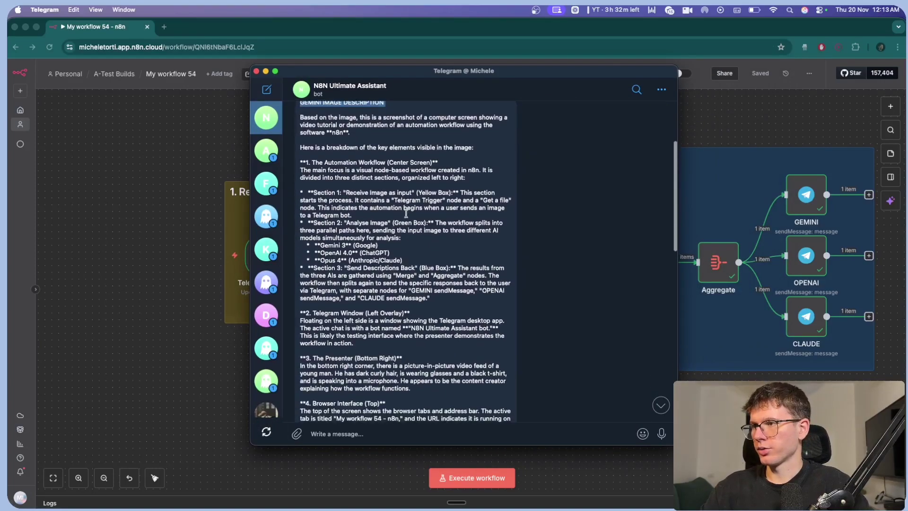
pyautogui.moveTo(318, 163); pyautogui.dragTo(510, 264)
pyautogui.click(404, 289)
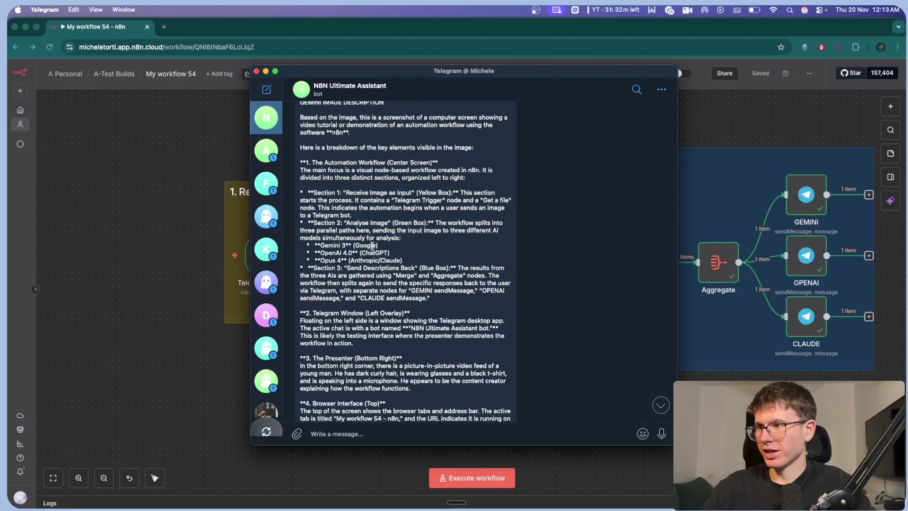
pyautogui.moveTo(313, 193); pyautogui.dragTo(334, 192)
pyautogui.scroll(-2, 331, 241)
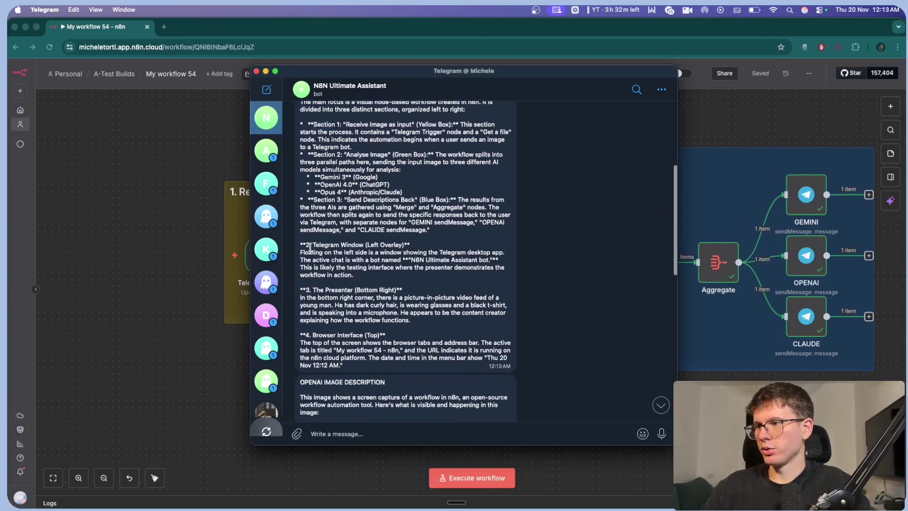
pyautogui.moveTo(308, 245); pyautogui.dragTo(382, 245)
pyautogui.scroll(-2, 378, 244)
pyautogui.moveTo(313, 226); pyautogui.dragTo(373, 214)
pyautogui.scroll(-2, 363, 227)
pyautogui.scroll(-2, 384, 215)
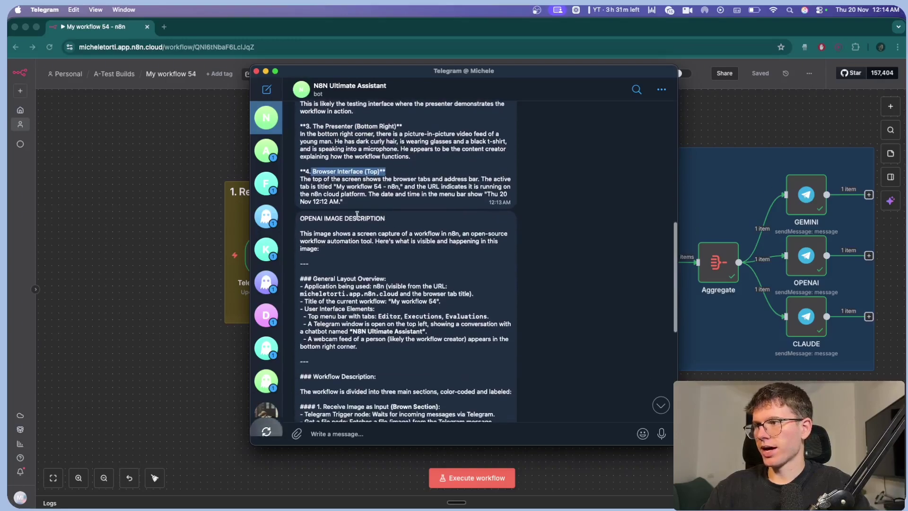
pyautogui.moveTo(309, 218); pyautogui.dragTo(385, 220)
pyautogui.scroll(-2, 383, 222)
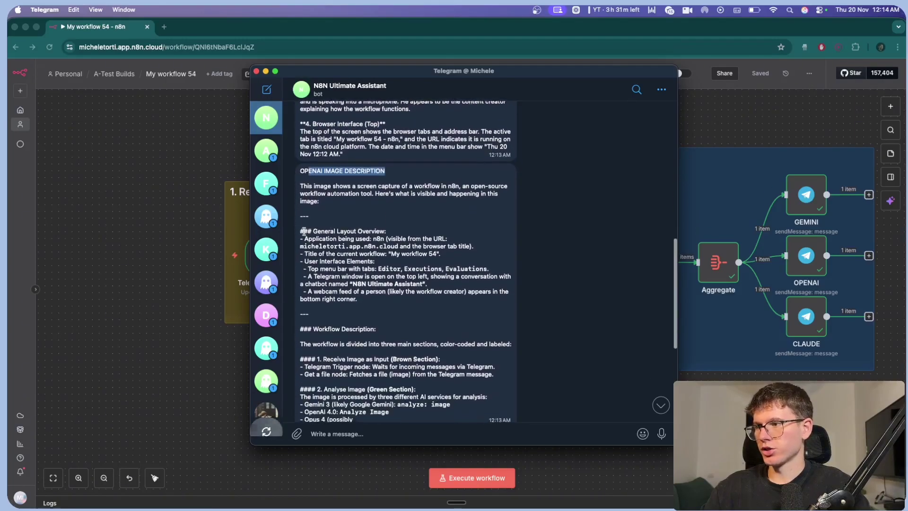
pyautogui.scroll(-3, 327, 229)
pyautogui.moveTo(380, 352); pyautogui.dragTo(299, 155)
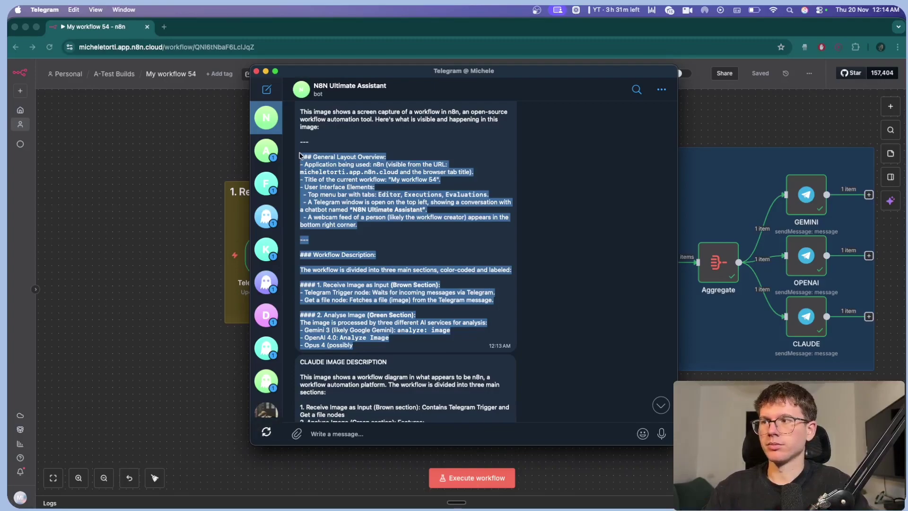
pyautogui.click(321, 161)
# - Highlight Claude's breakdown of the three workflow sections
pyautogui.scroll(3, 323, 163)
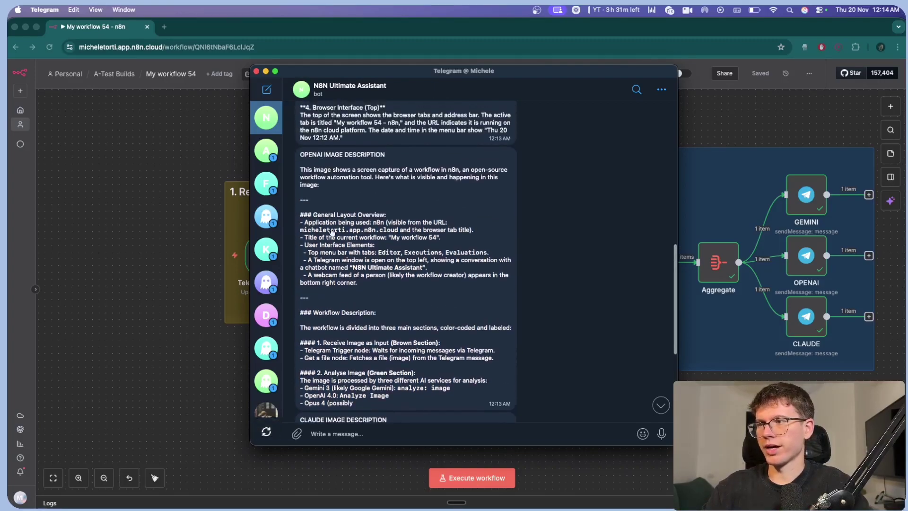
pyautogui.scroll(-1, 334, 250)
pyautogui.scroll(-5, 333, 249)
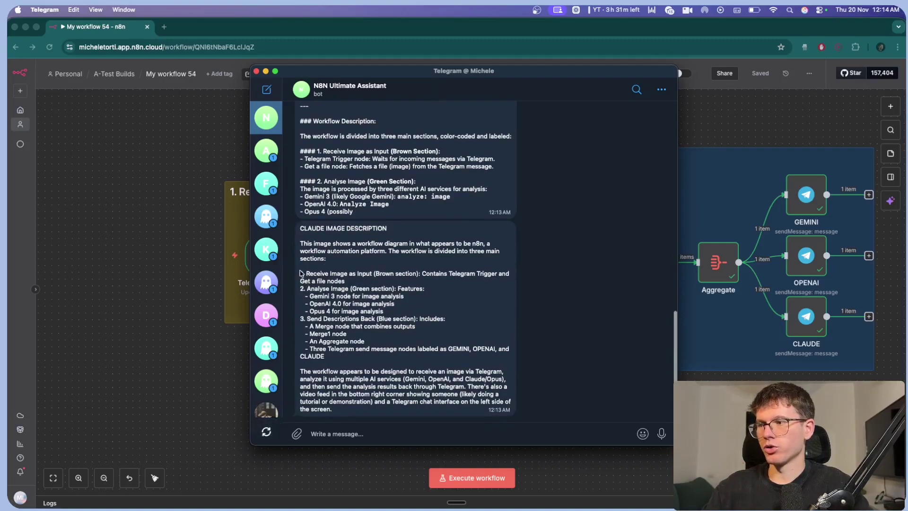
pyautogui.moveTo(300, 272); pyautogui.dragTo(362, 413)
pyautogui.scroll(10, 364, 385)
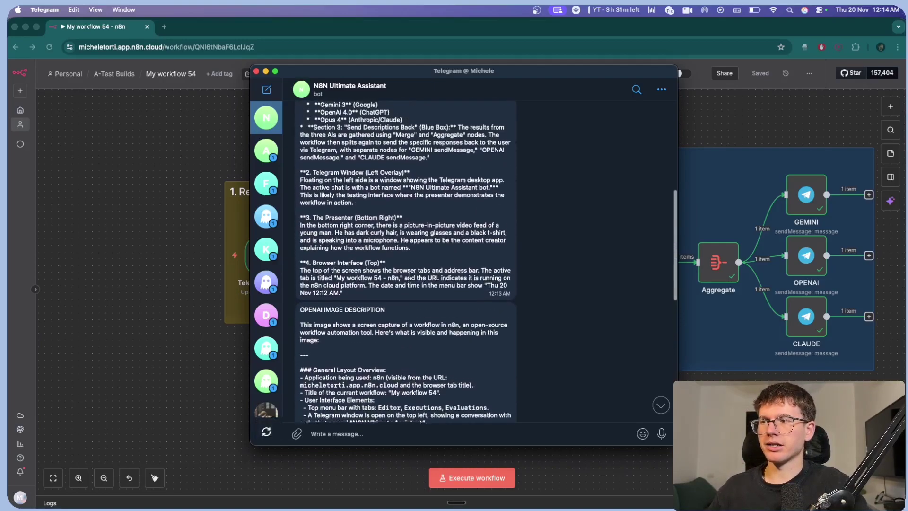
pyautogui.scroll(3, 410, 274)
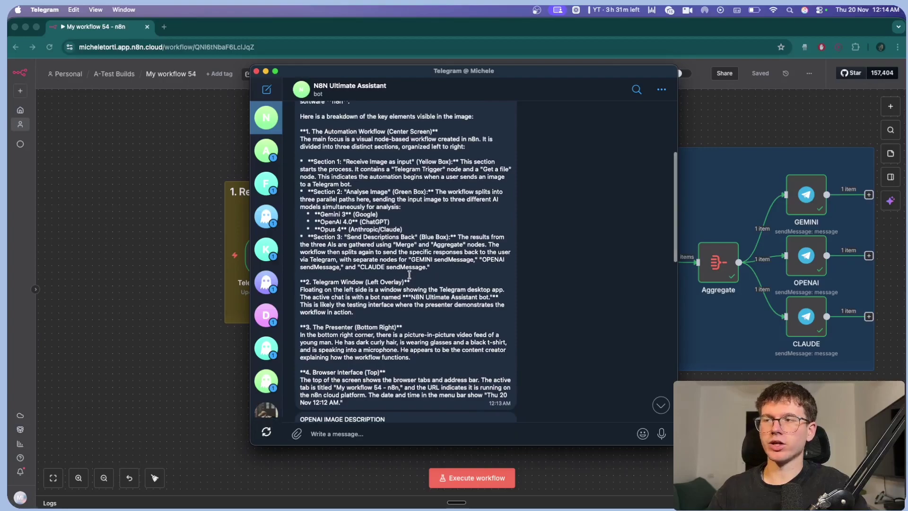
# - Close Telegram and bring the browser with the n8n workflow forward
pyautogui.click(256, 72)
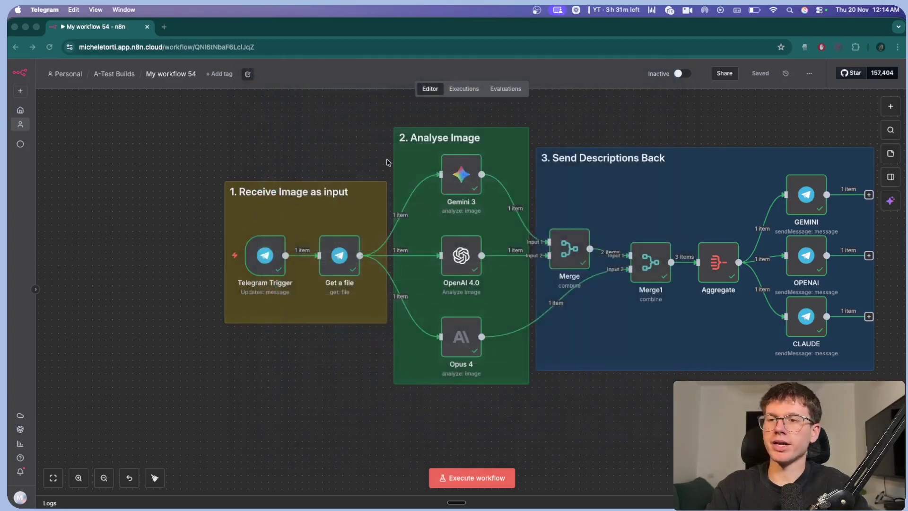
pyautogui.hscroll(4, 426, 152)
pyautogui.click(516, 121)
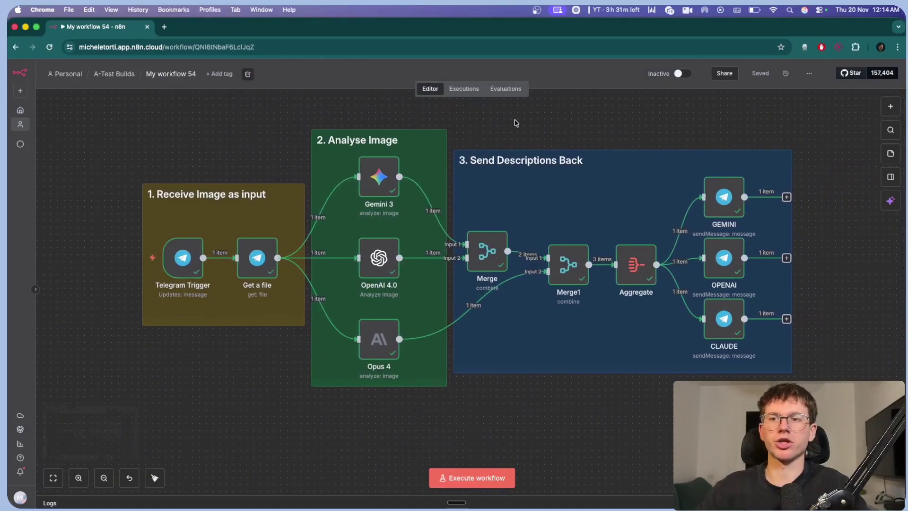
pyautogui.scroll(2, 516, 123)
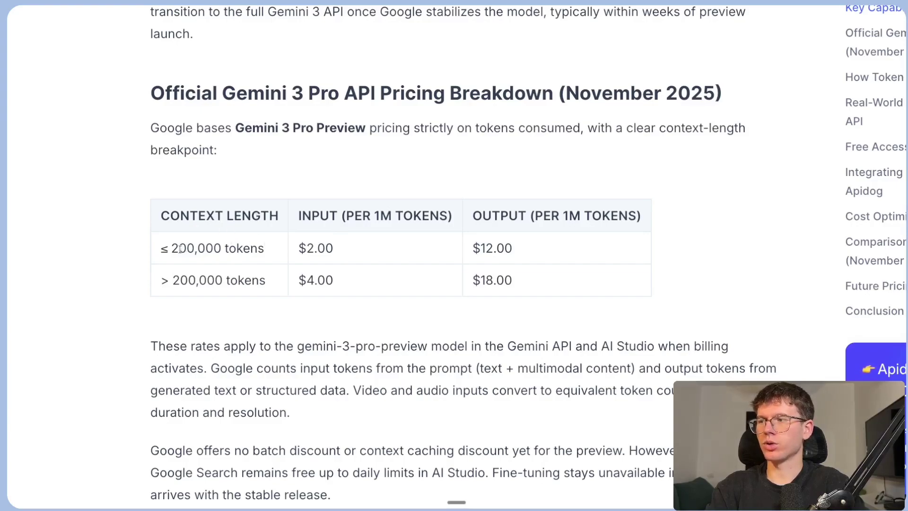
# - Review Gemini 3 Pro prices: $2.00/$12.00 per 1M tokens up to 200,000, $4.00/$18.00 beyond
pyautogui.moveTo(299, 248); pyautogui.dragTo(339, 247)
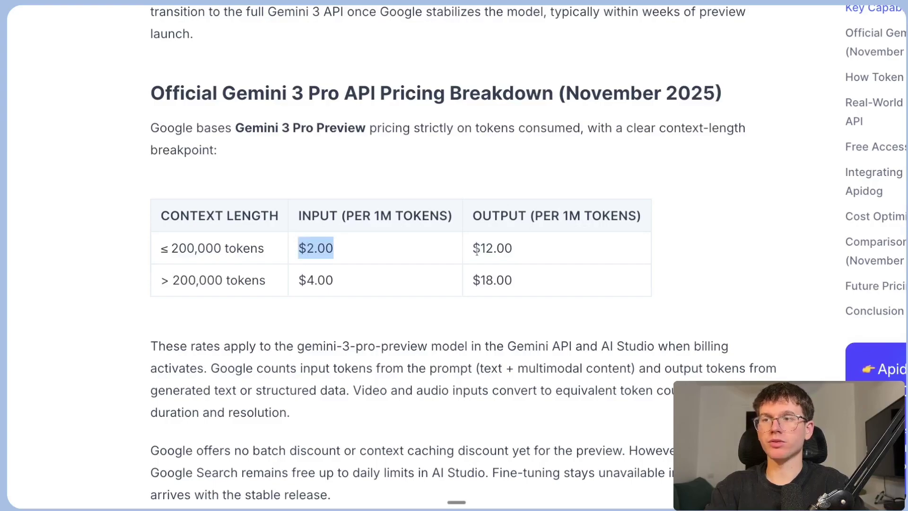
pyautogui.moveTo(477, 251); pyautogui.dragTo(500, 249)
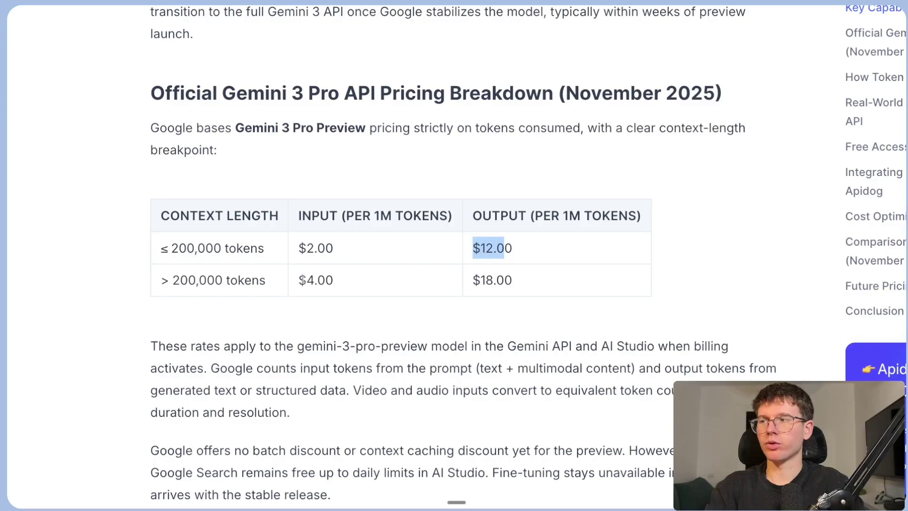
pyautogui.moveTo(299, 280); pyautogui.dragTo(329, 280)
pyautogui.click(311, 280)
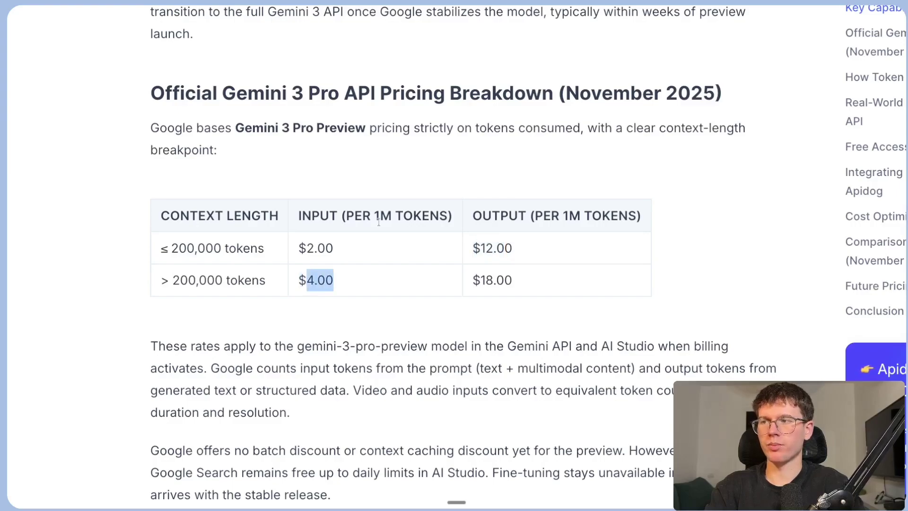
pyautogui.moveTo(472, 279); pyautogui.dragTo(510, 279)
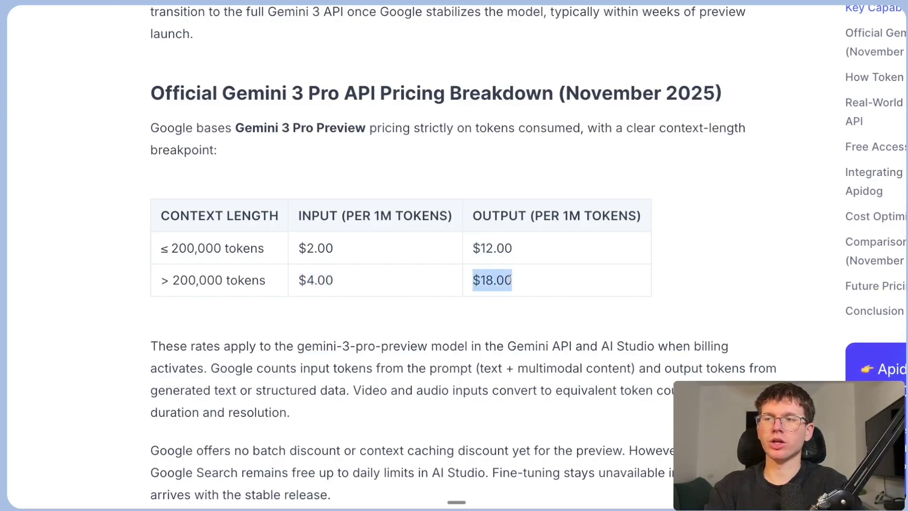